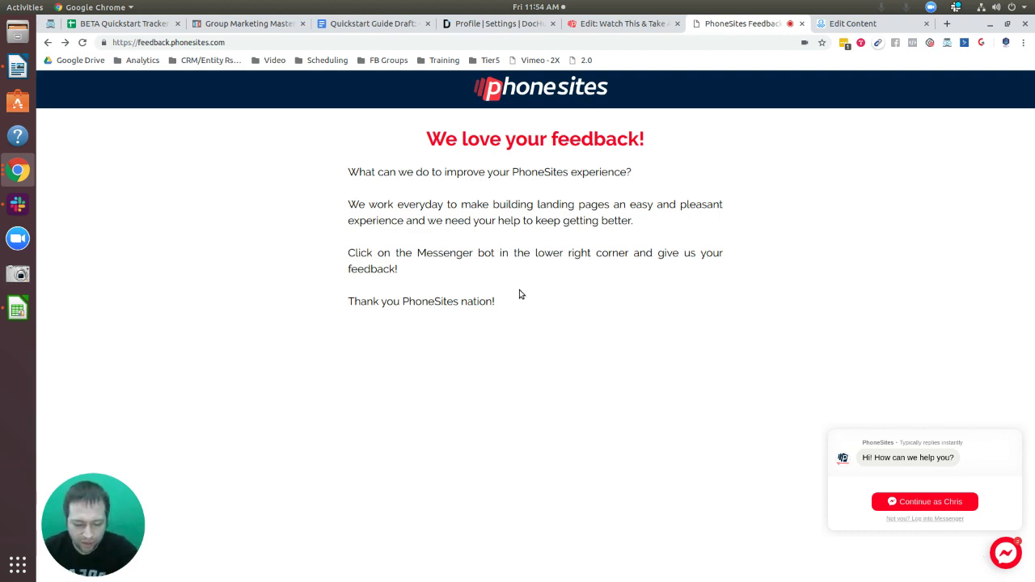
Inspect the feedback page in the browser's responsive mobile view, and close the developer tools.
key(ctrl+shift+i)
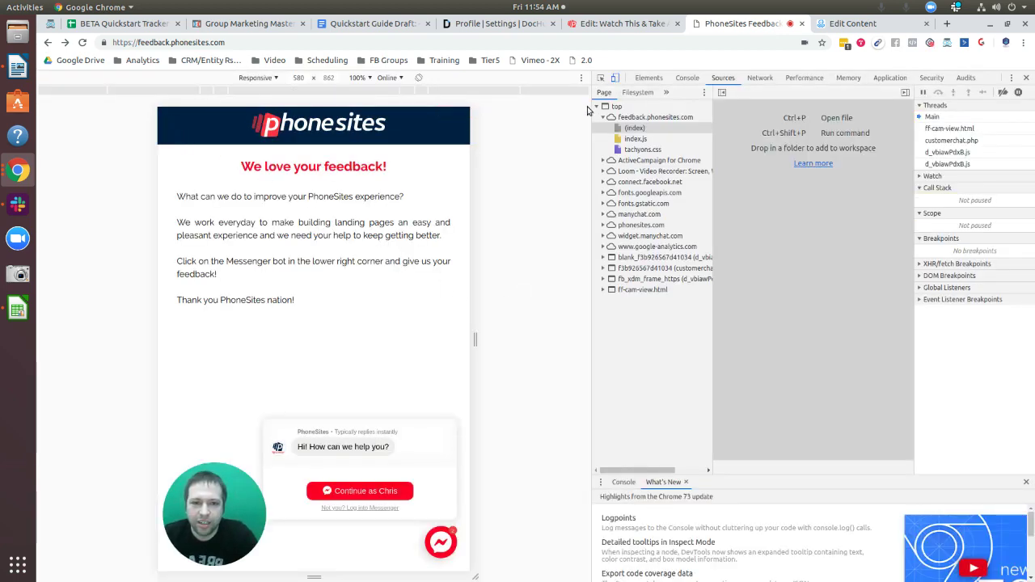
click(619, 77)
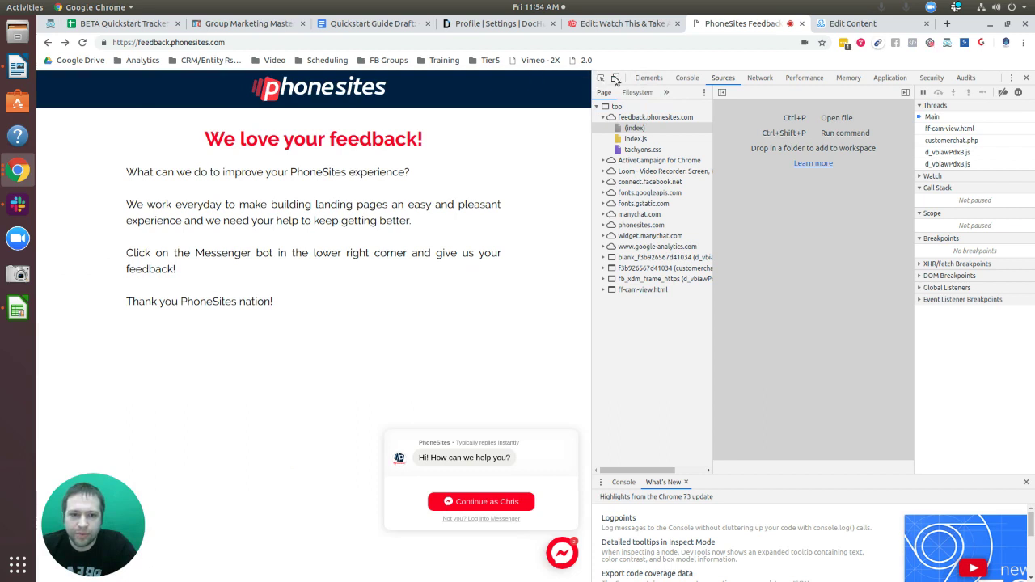
key(ctrl+shift+m)
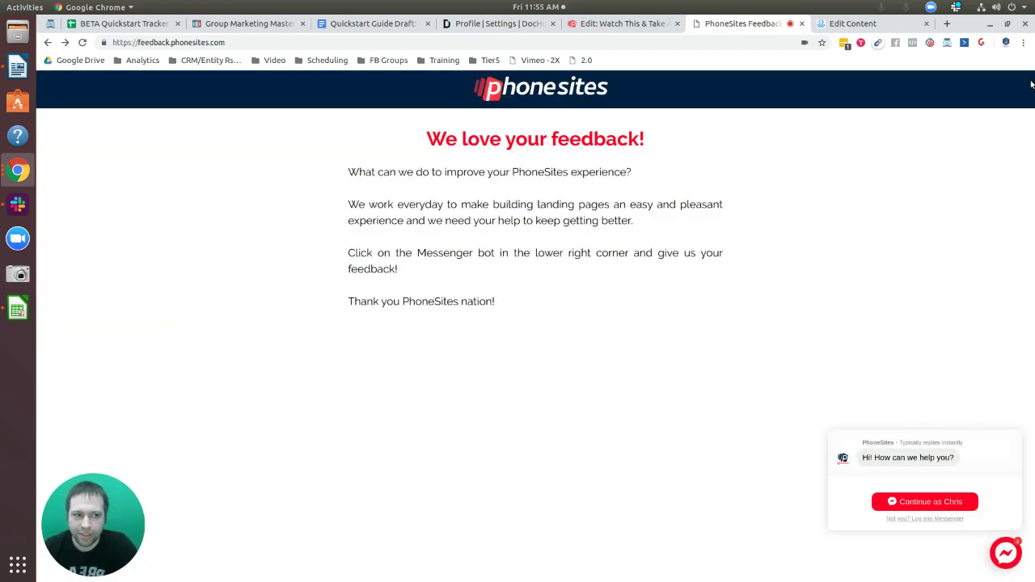
click(1026, 78)
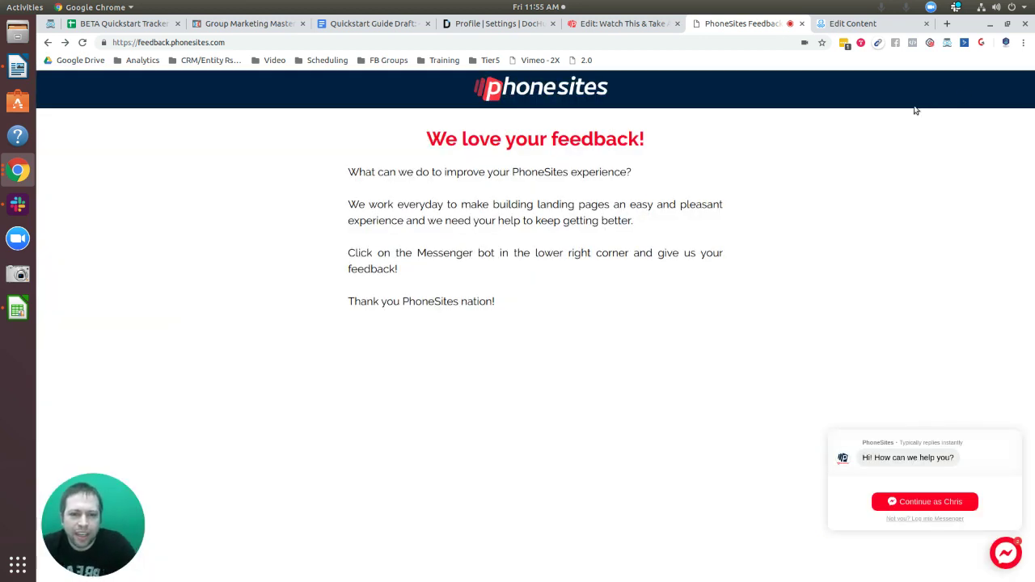
Go to feedback.phonesites.com/watch-this and open the downloadable review bot flow.
click(256, 41)
click(256, 40)
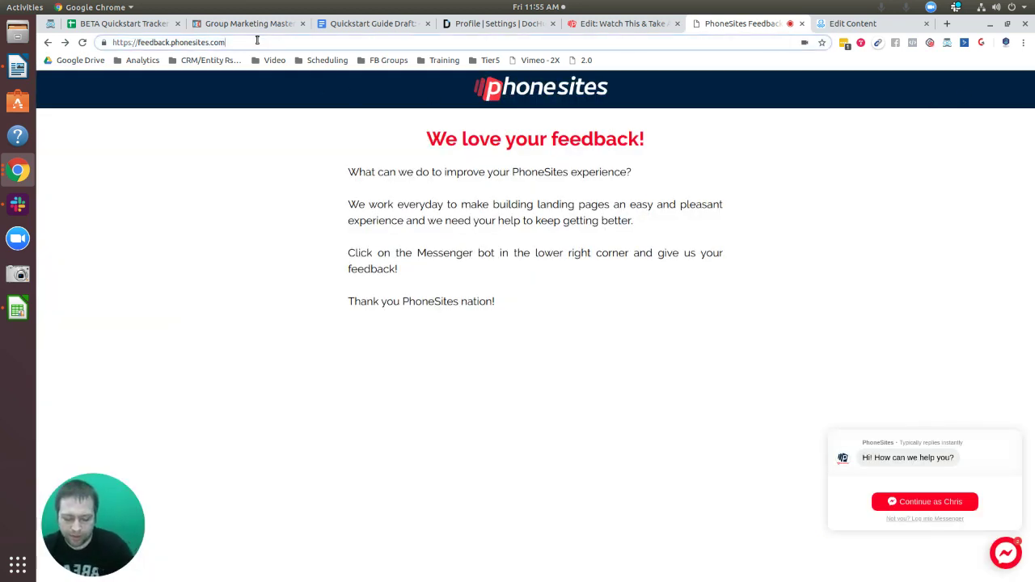
text(/)
key(Down)
key(Down)
key(Down)
key(Up)
key(Return)
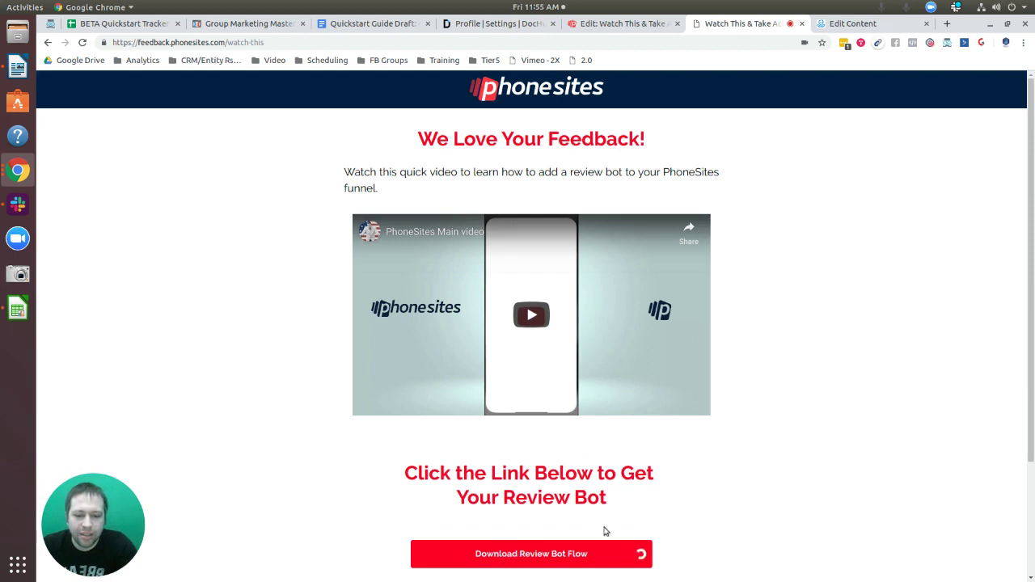
click(527, 556)
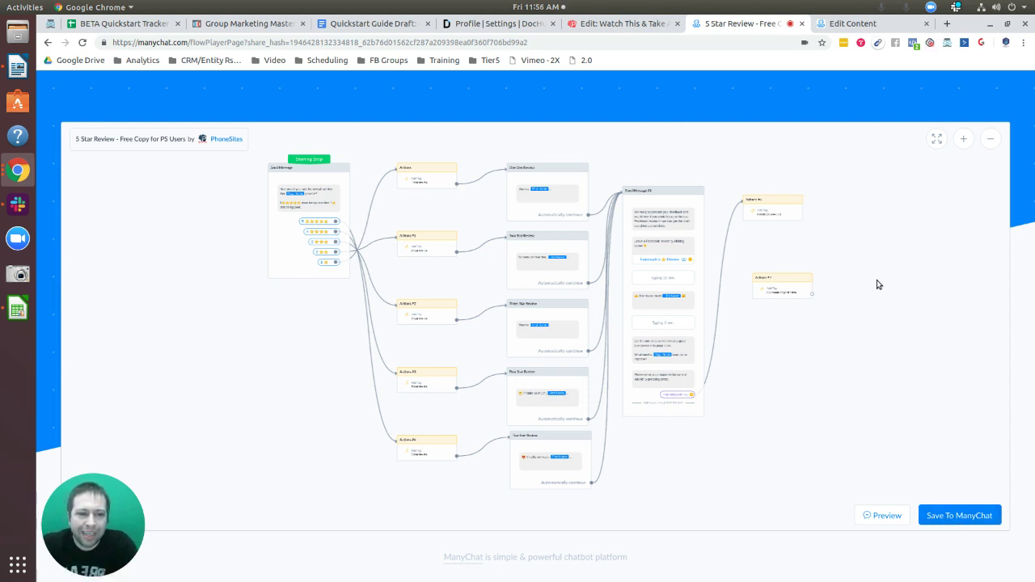
In ManyChat, create a new growth tool of the Customer Chat widget type.
click(820, 25)
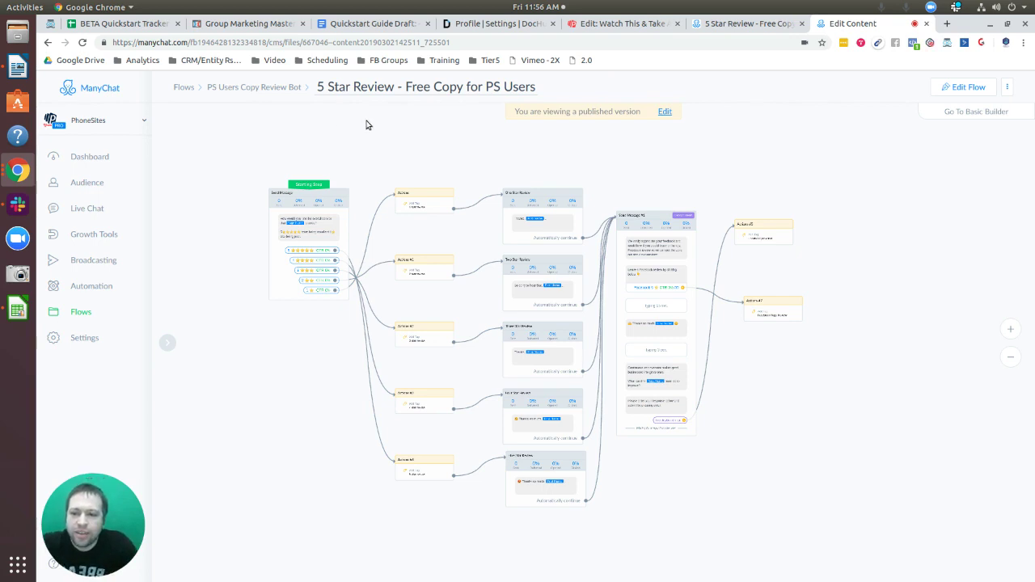
click(104, 240)
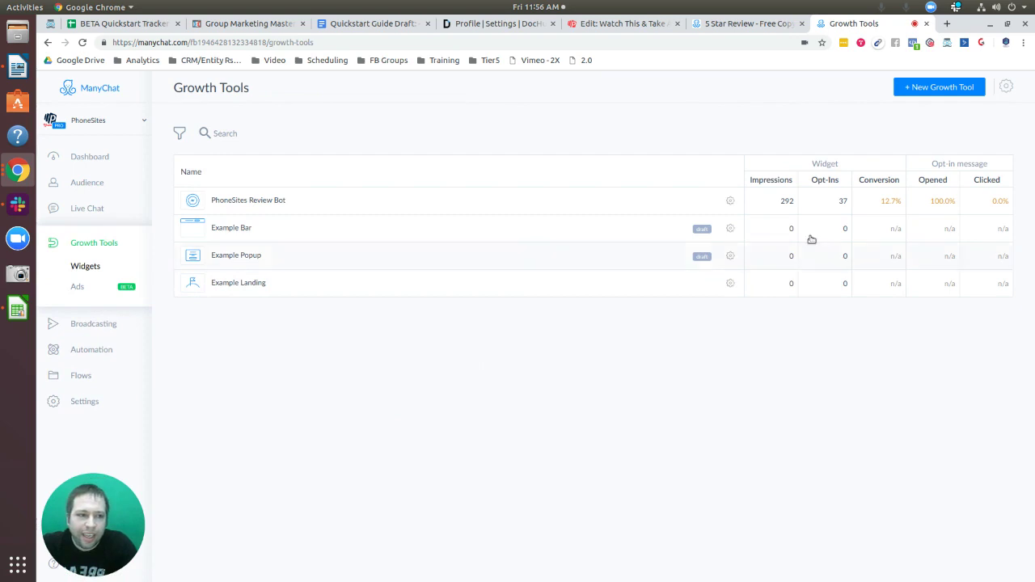
click(923, 92)
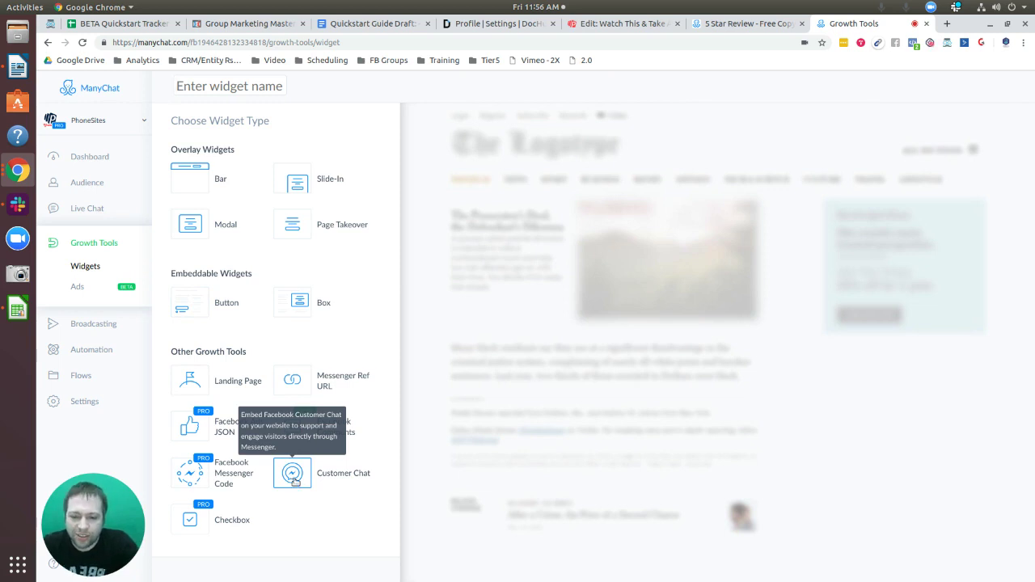
click(728, 24)
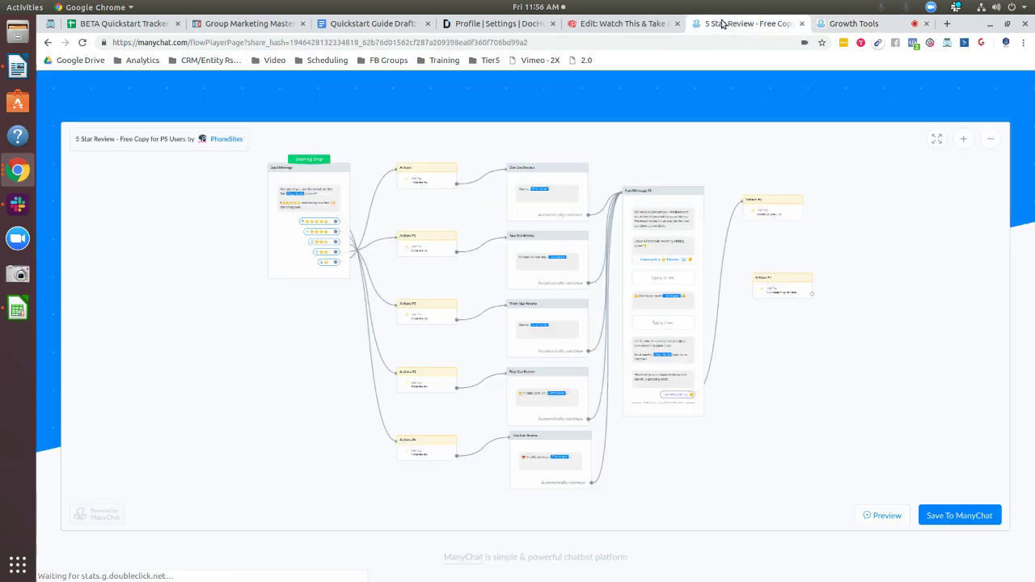
click(49, 43)
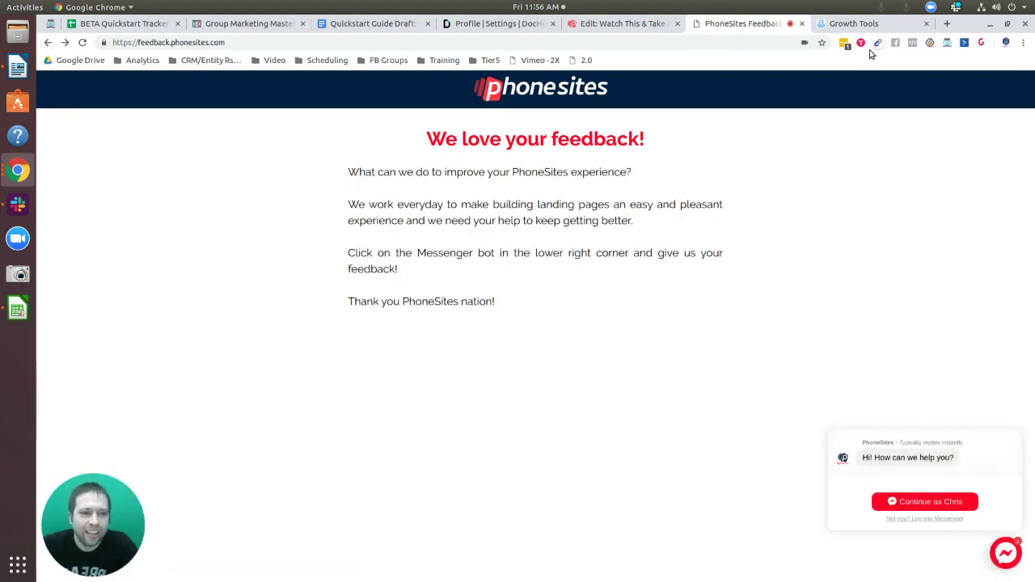
click(849, 24)
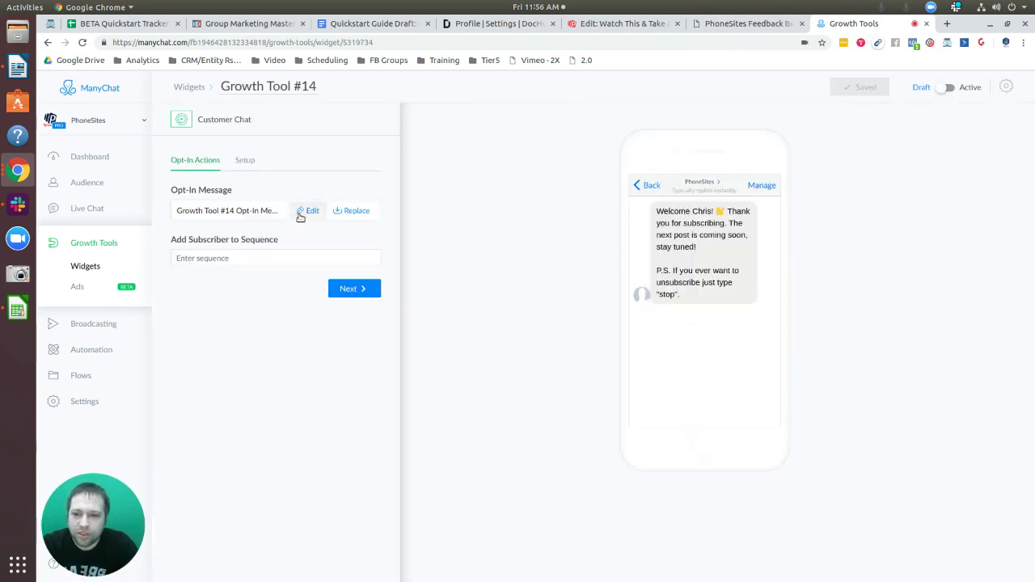
Rename the growth tool as "PhoneSites Review Bot Demo".
click(247, 84)
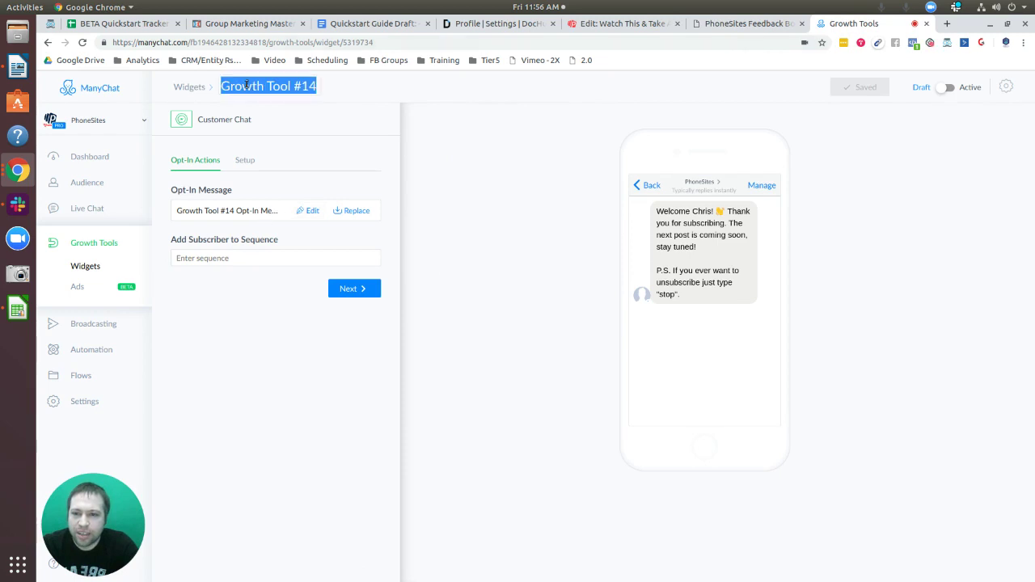
text(Phones)
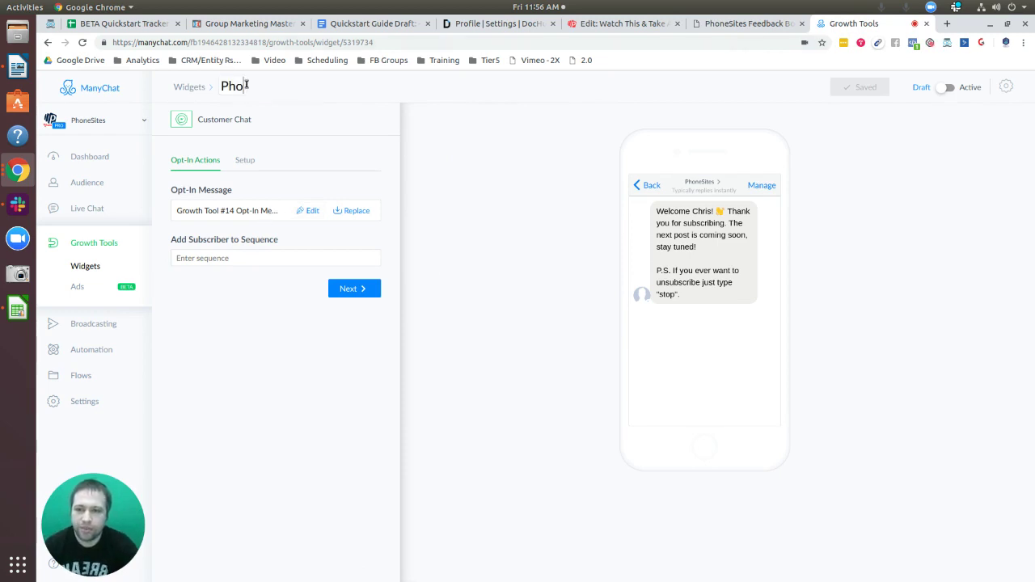
key(BackSpace)
text(SIte)
key(BackSpace)
key(BackSpace)
key(BackSpace)
text(ites Review )
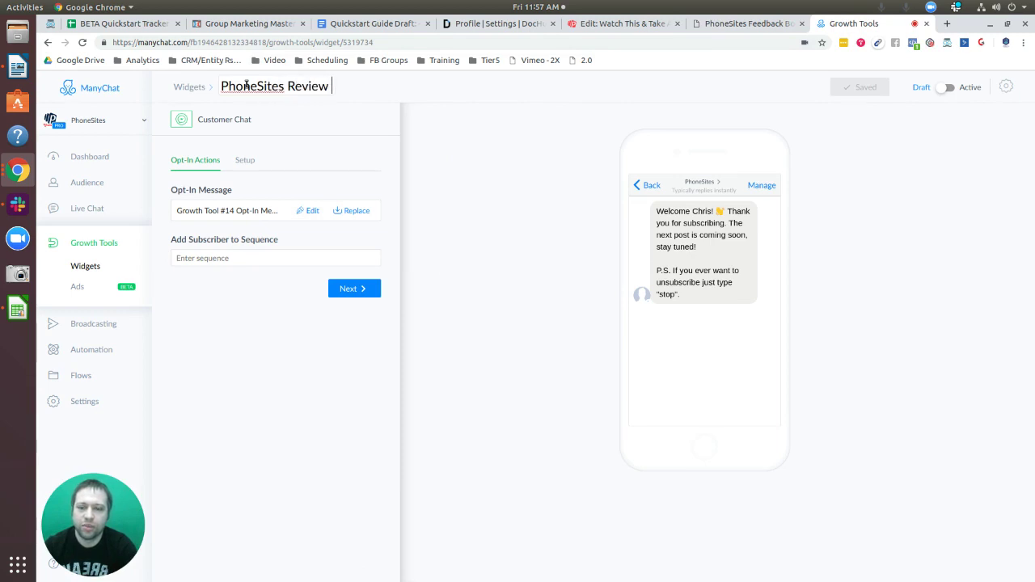
text(Bot )
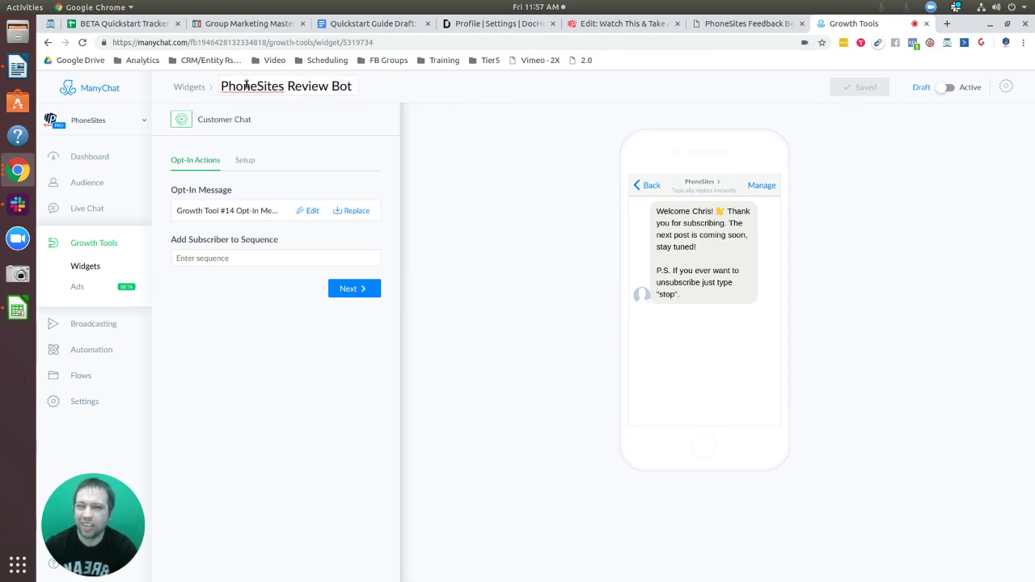
text(D)
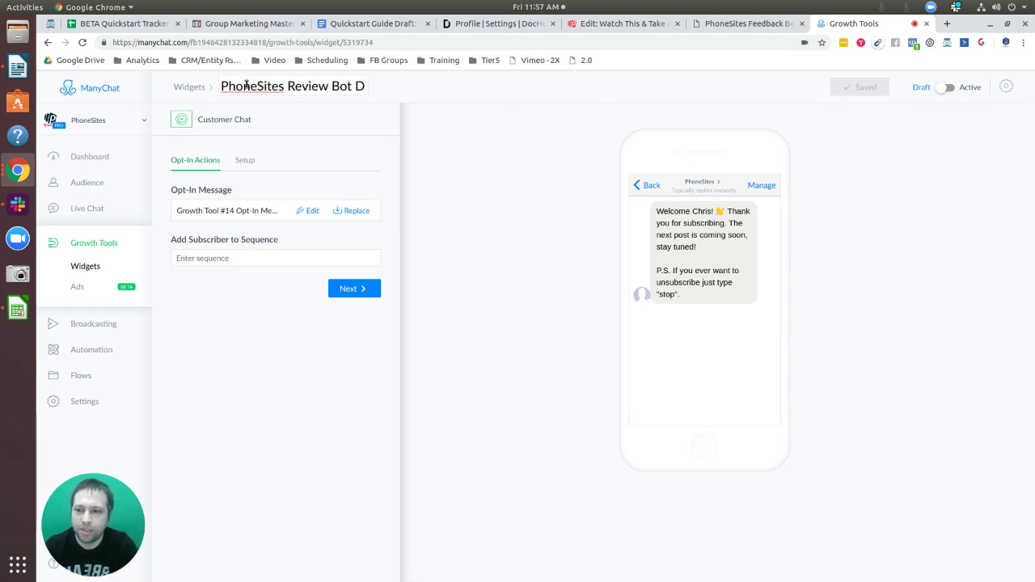
text(emo)
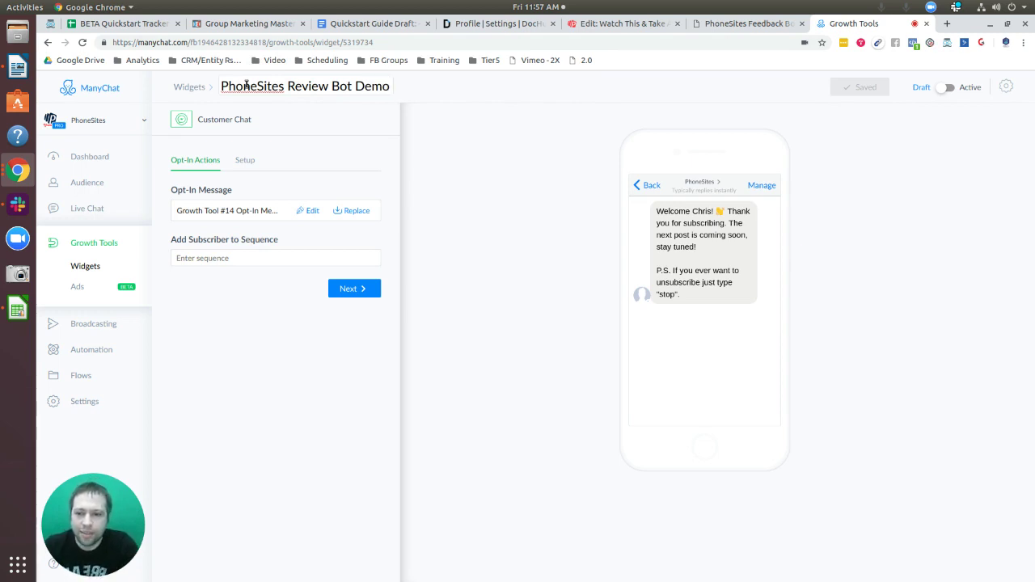
Open the widget's opt-in message flow for editing and reposition the Opt-In Message block on the canvas.
click(307, 211)
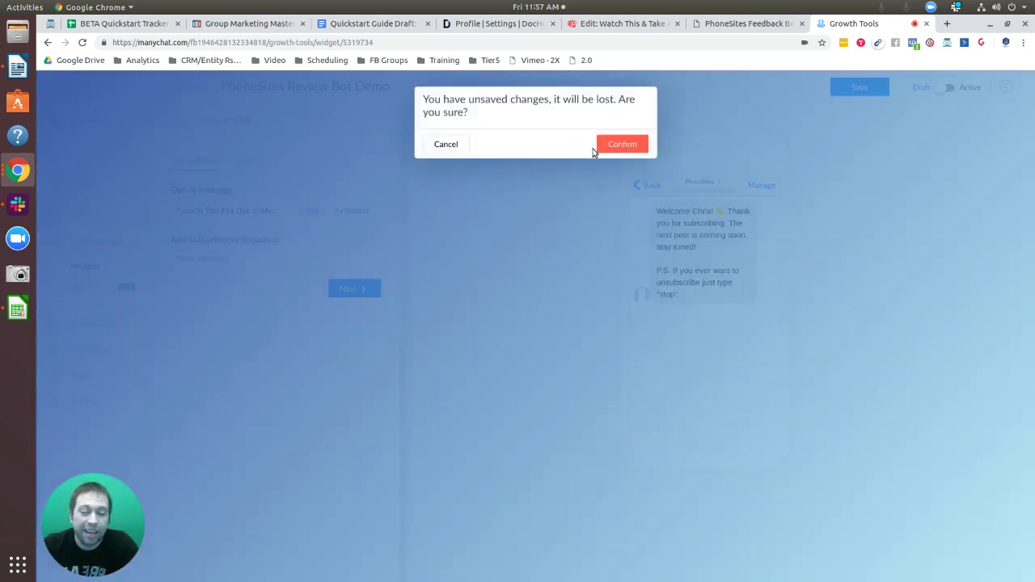
click(611, 147)
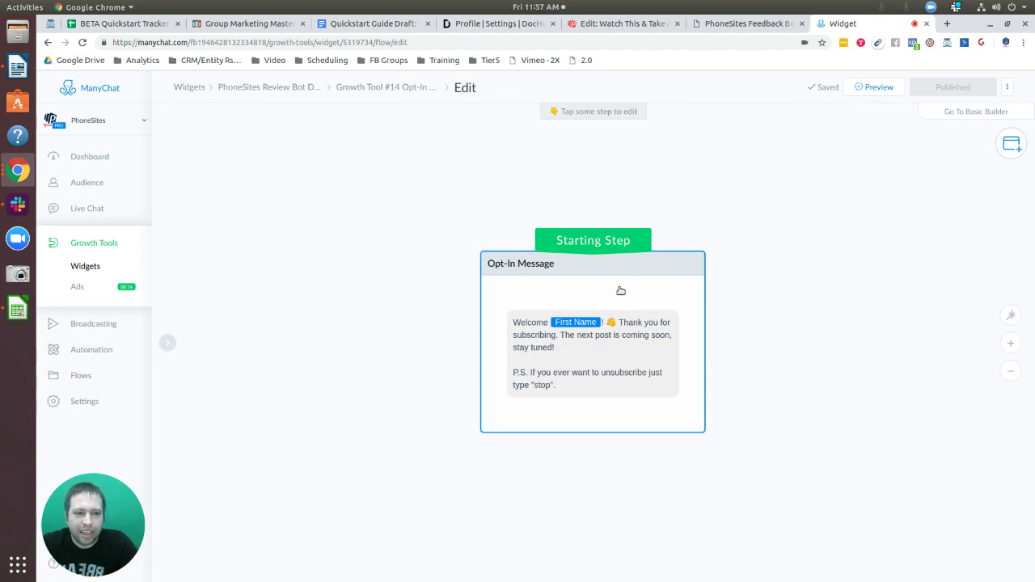
drag(635, 291, 500, 254)
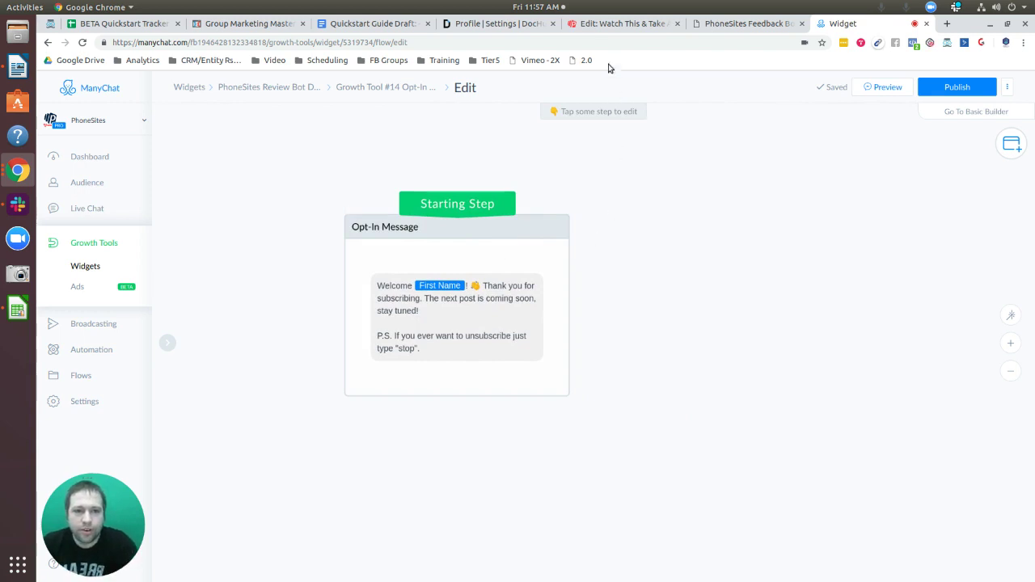
Look at the Watch This & Take Action page in the PhoneSites editor and as the live page.
click(608, 24)
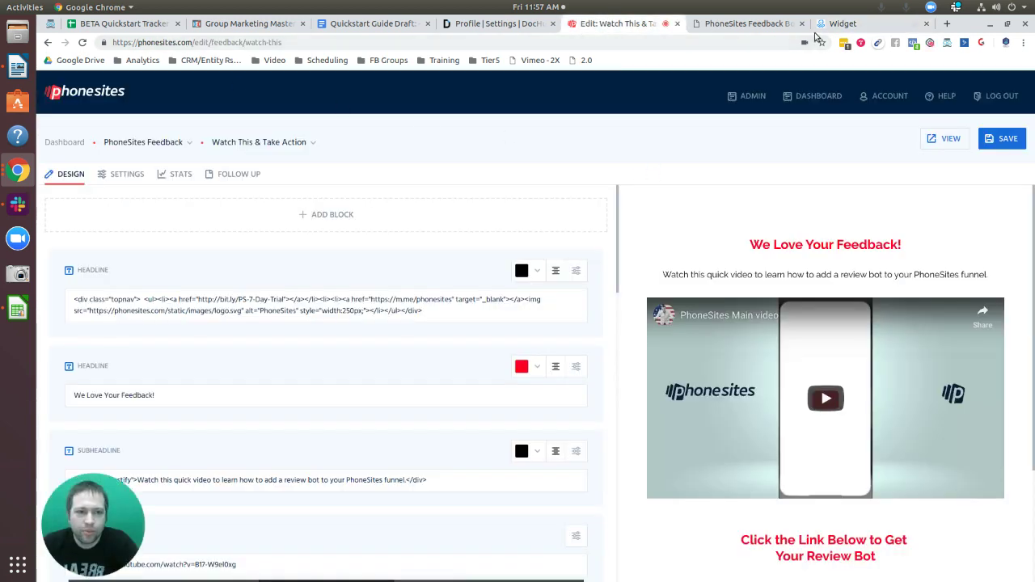
key(ctrl+Tab)
click(64, 42)
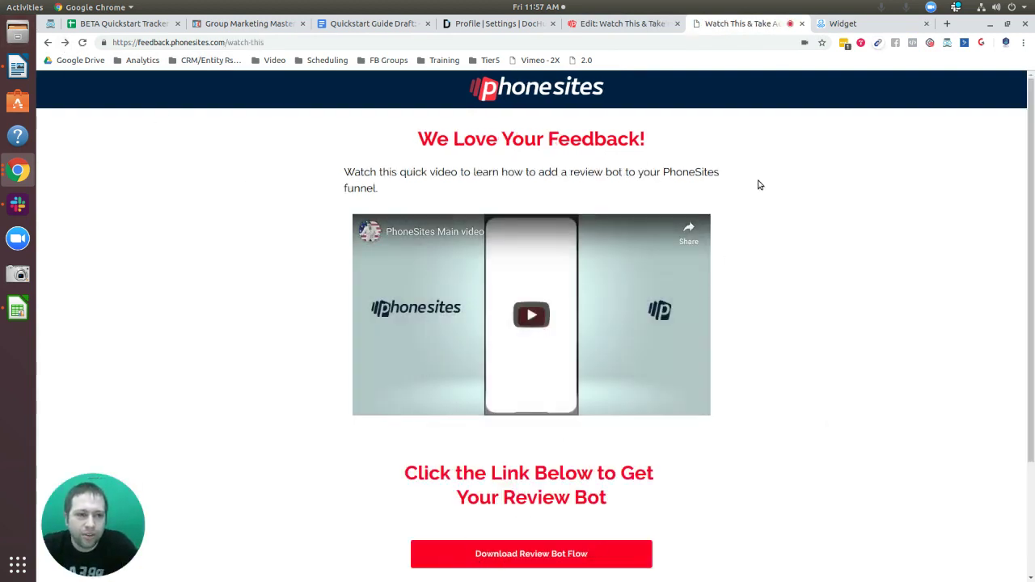
Return to the ManyChat widget flow and open the Opt-In Message step for editing.
click(841, 24)
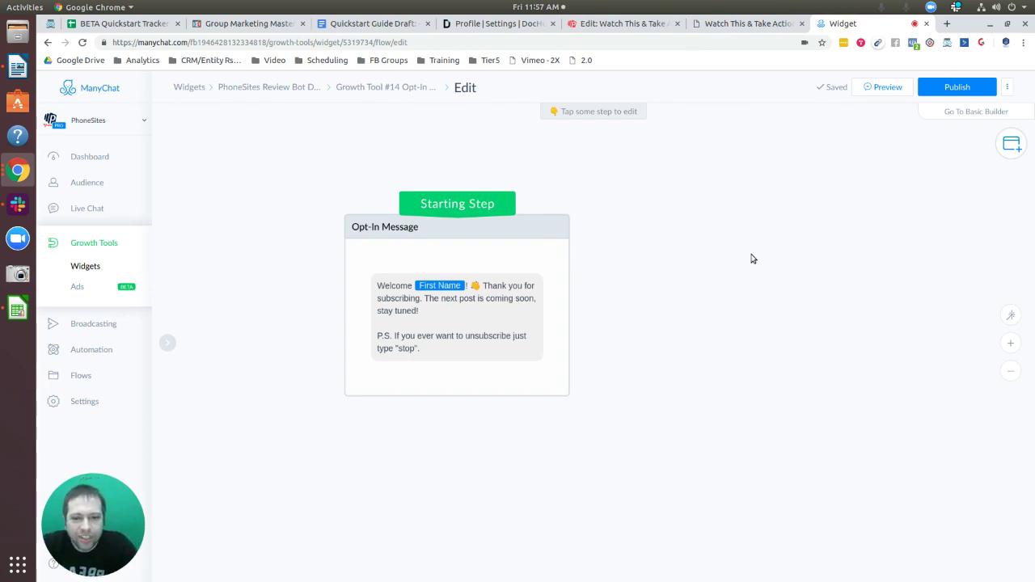
click(504, 256)
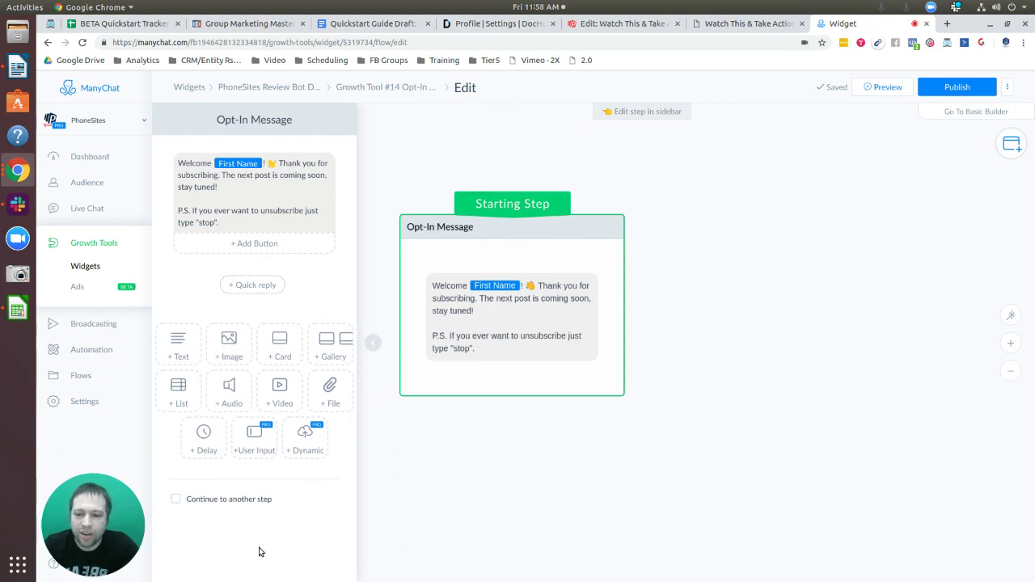
Try adding filler text after "stay tuned!" in the opt-in message, and remove it again.
click(197, 174)
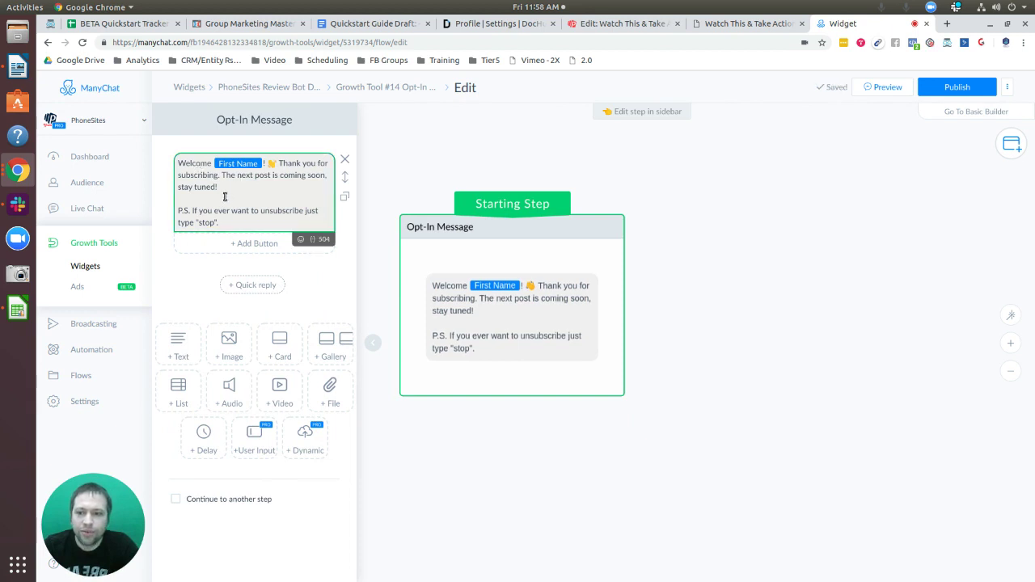
text(sdfgdhsfhsdfh)
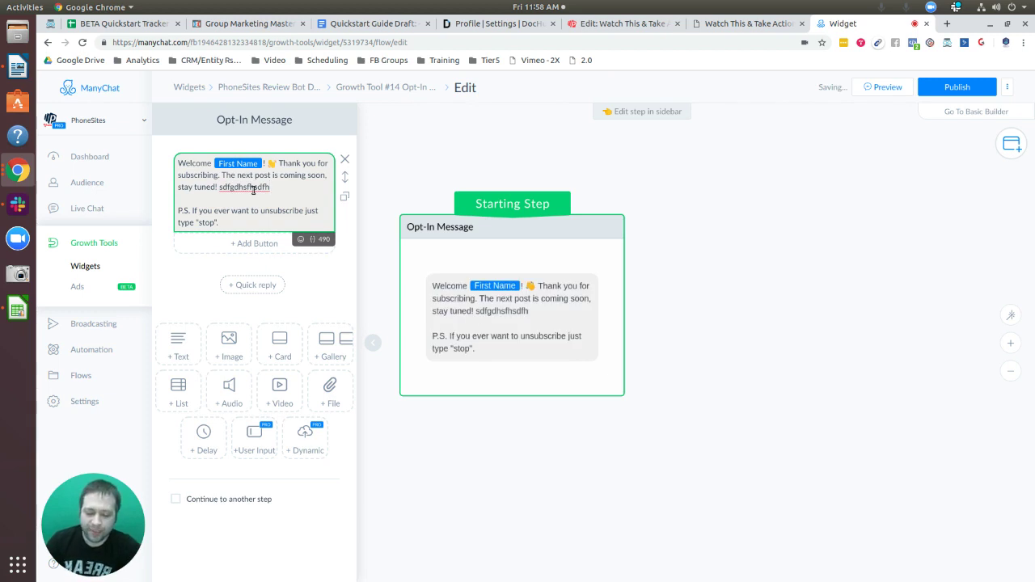
key(BackSpace)
key(BackSpace)
key(BackSpace)
key(BackSpace)
key(BackSpace)
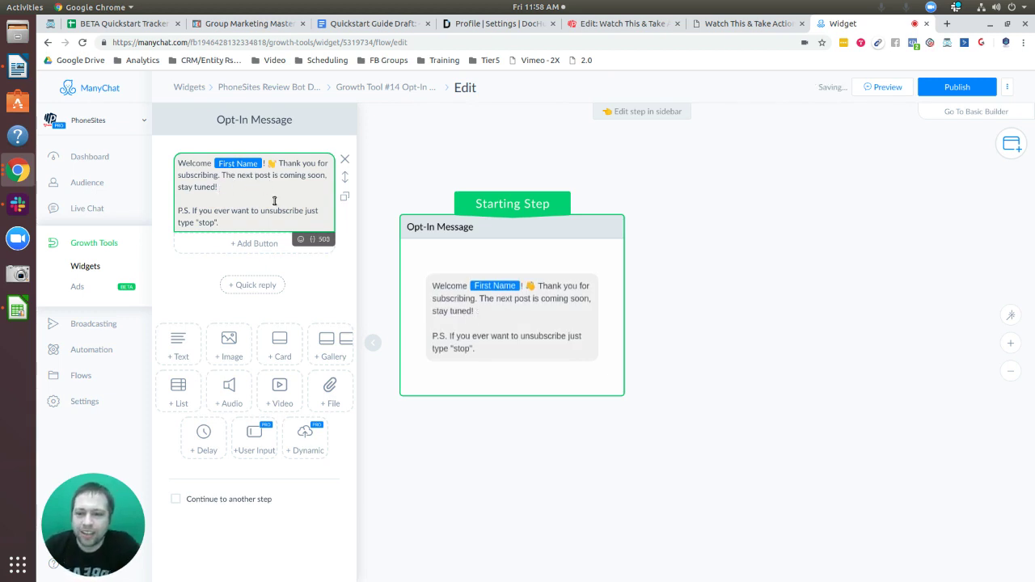
Look through the personalization fields that can be inserted into the opt-in message.
click(311, 238)
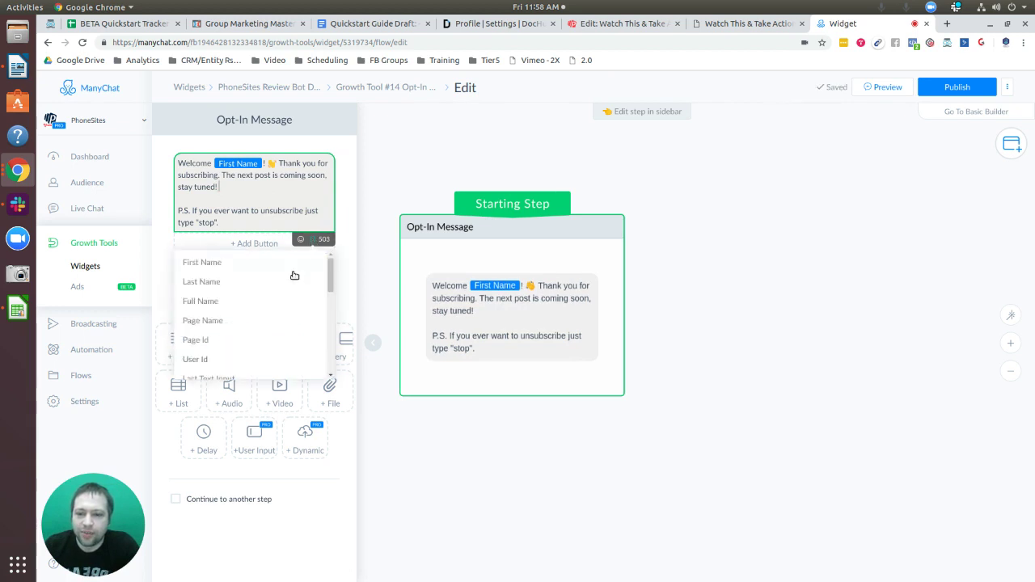
scroll(260, 321, down, 5)
scroll(260, 323, up, 5)
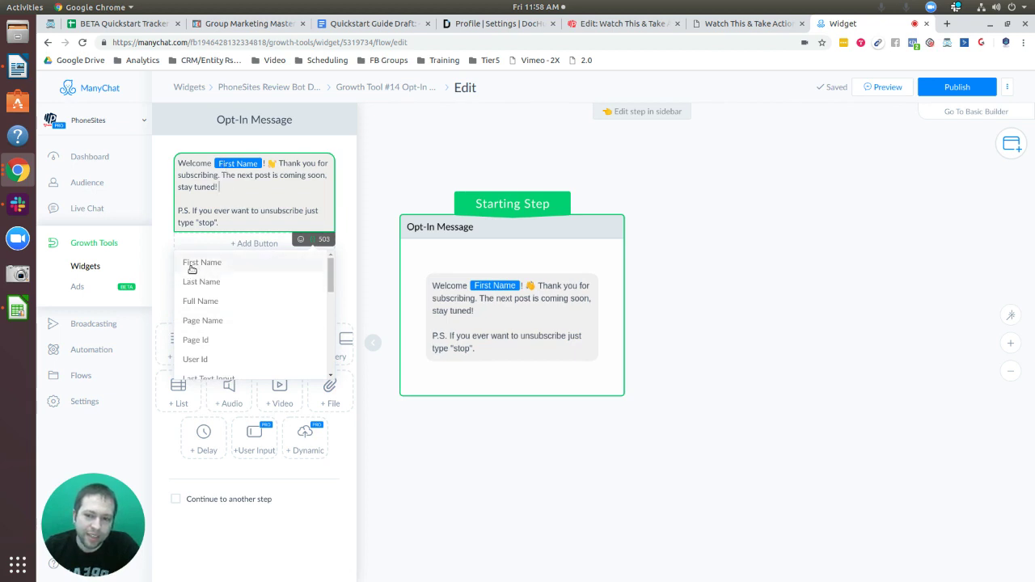
click(243, 202)
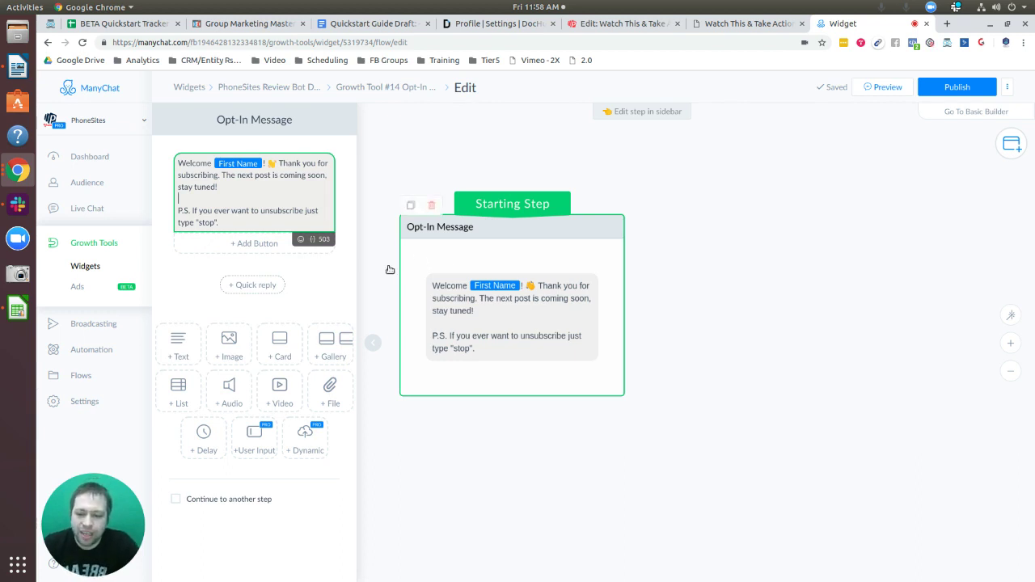
Make the Opt-In Message continue automatically to a new step that starts another flow.
click(215, 501)
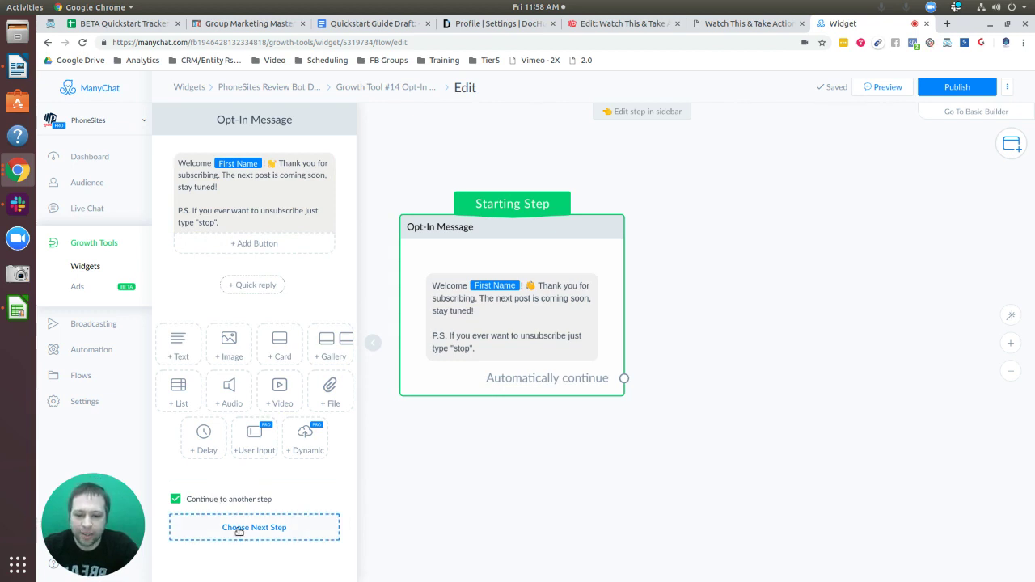
click(240, 529)
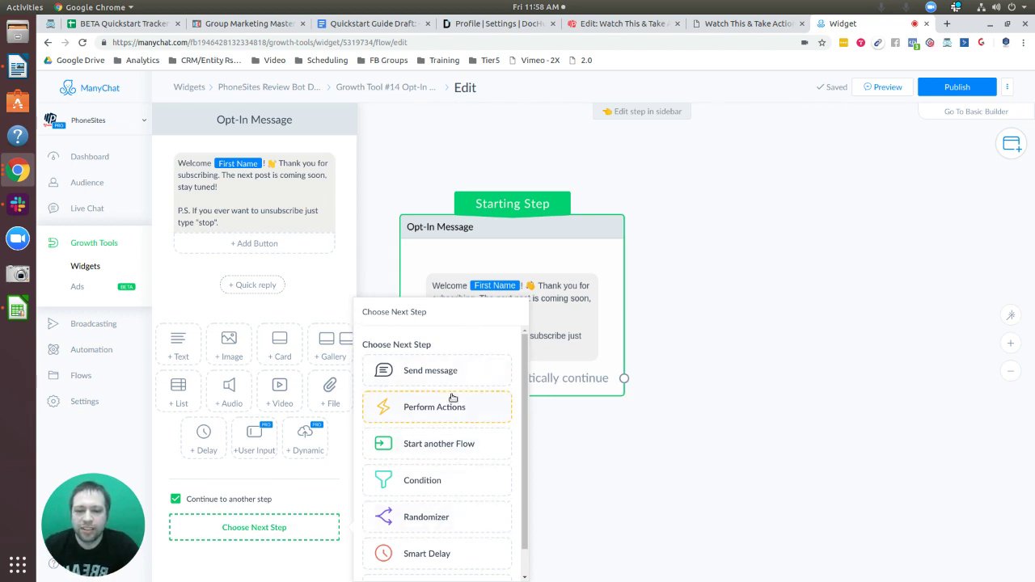
click(432, 449)
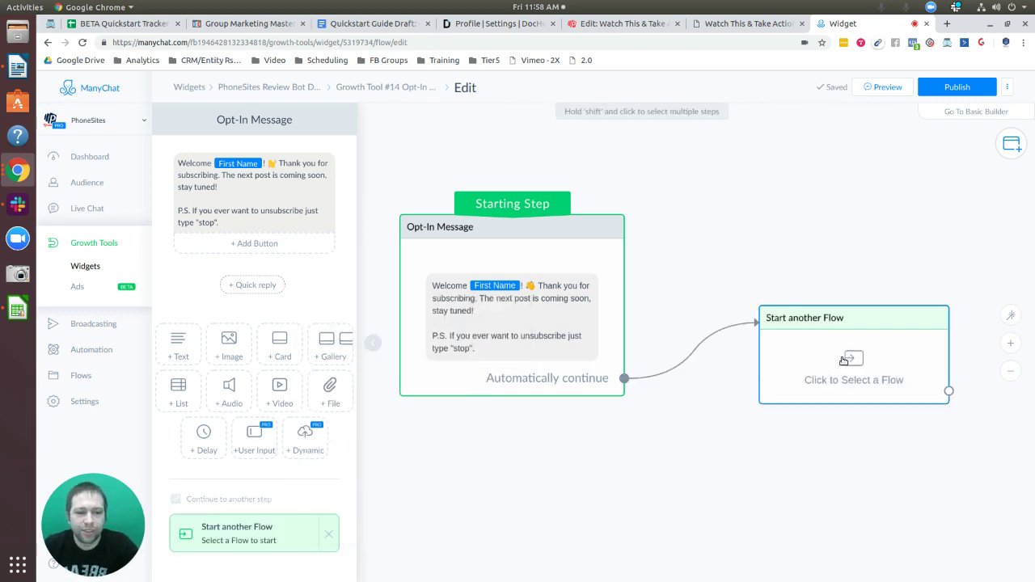
Attach the 5 Star Review - Free Copy for PS Users flow from the PS Users Copy Review Bot folder, and move its block level with the Opt-In Message.
click(843, 361)
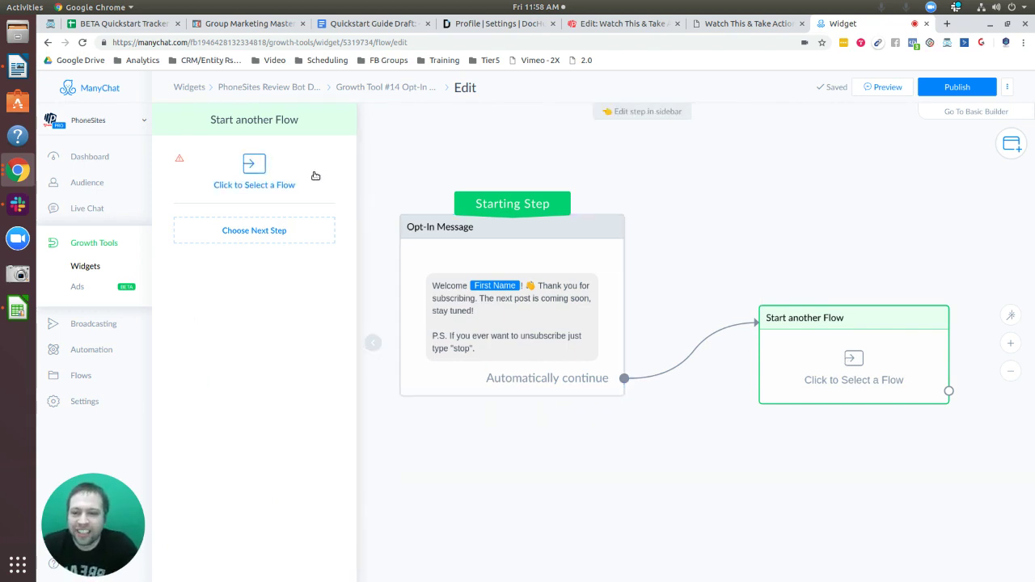
click(248, 168)
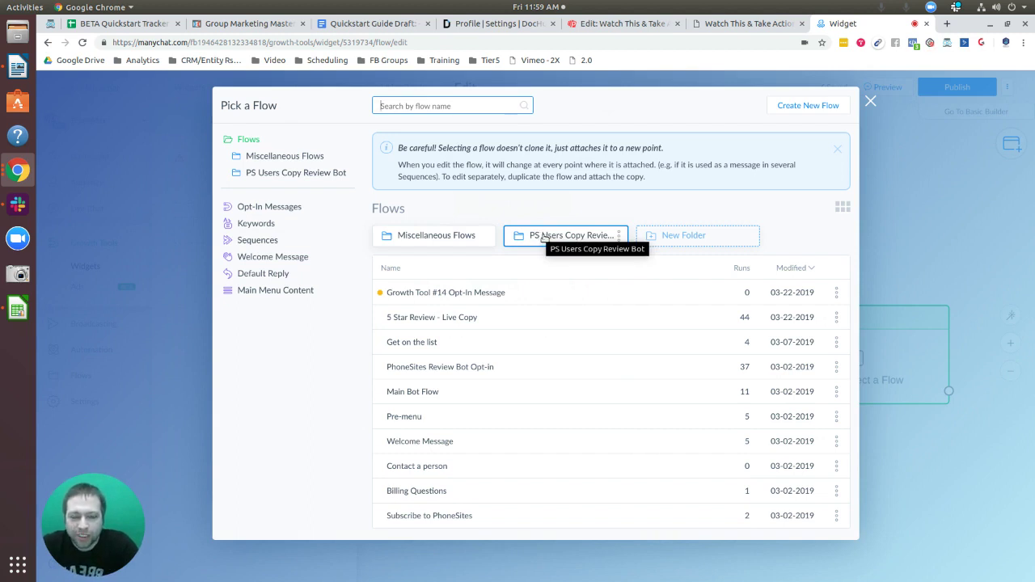
click(555, 237)
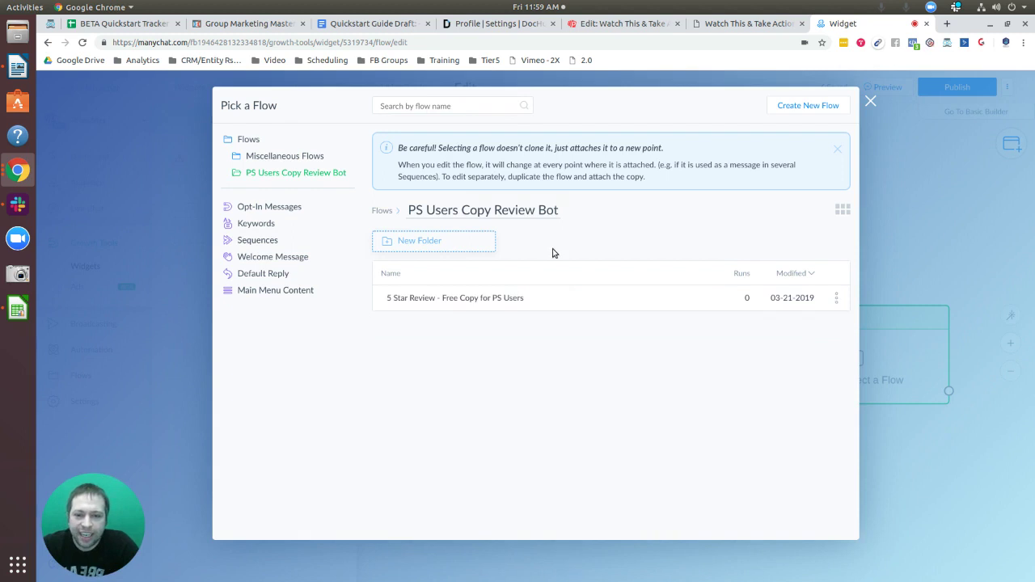
click(428, 303)
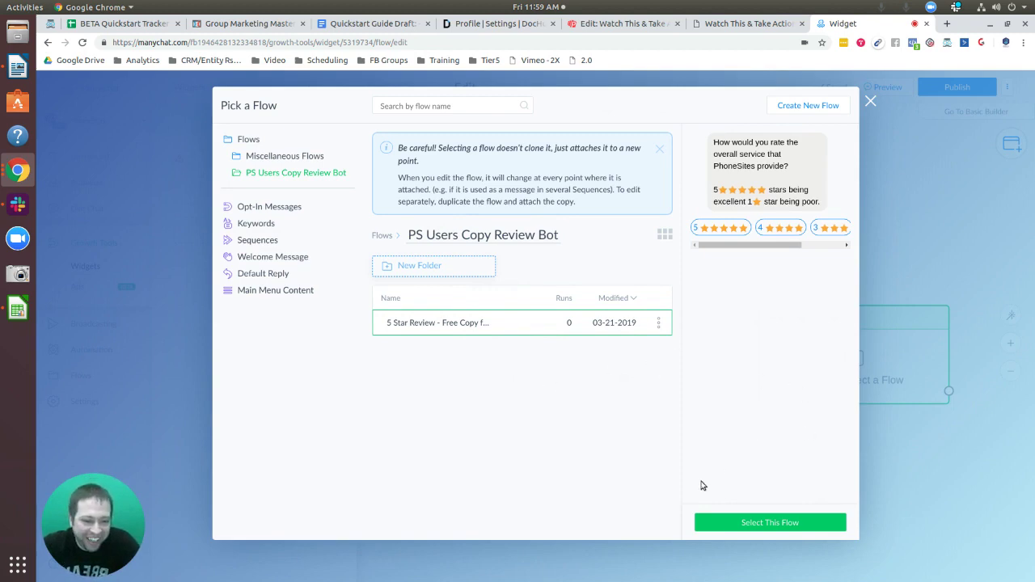
click(739, 524)
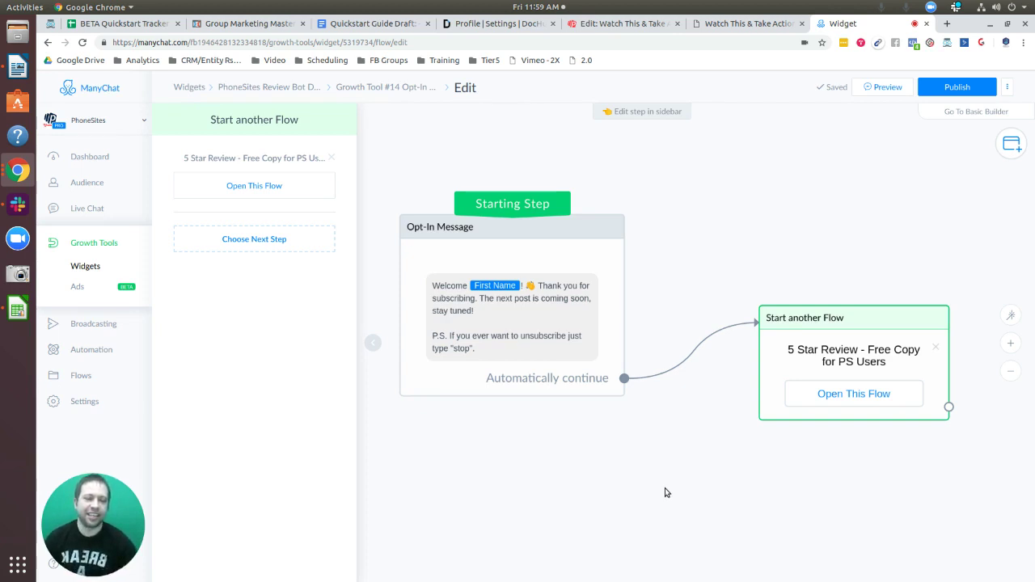
drag(887, 323, 828, 233)
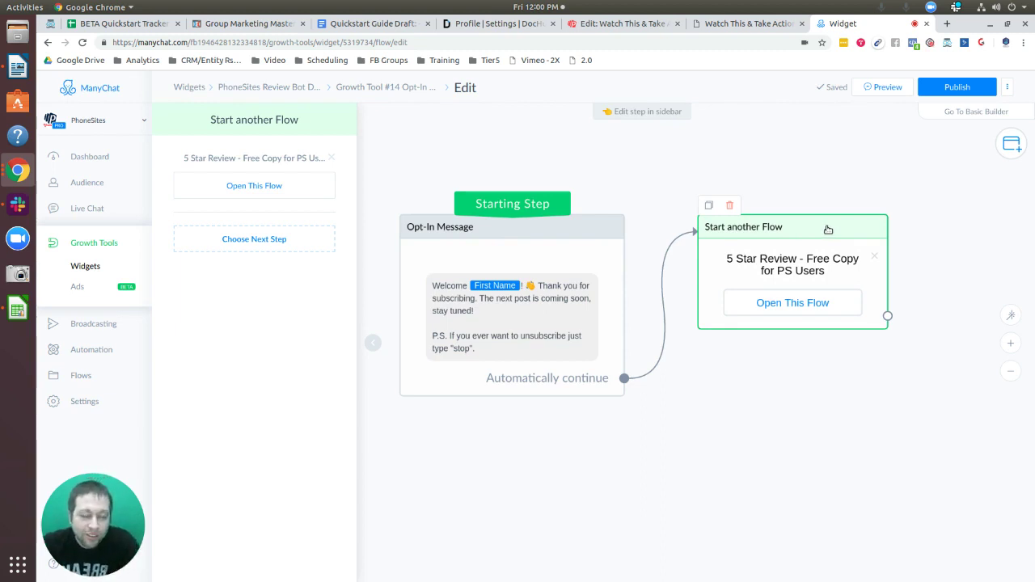
Open the attached 5 Star Review flow and examine the rating question and star replies in its starting message.
click(769, 304)
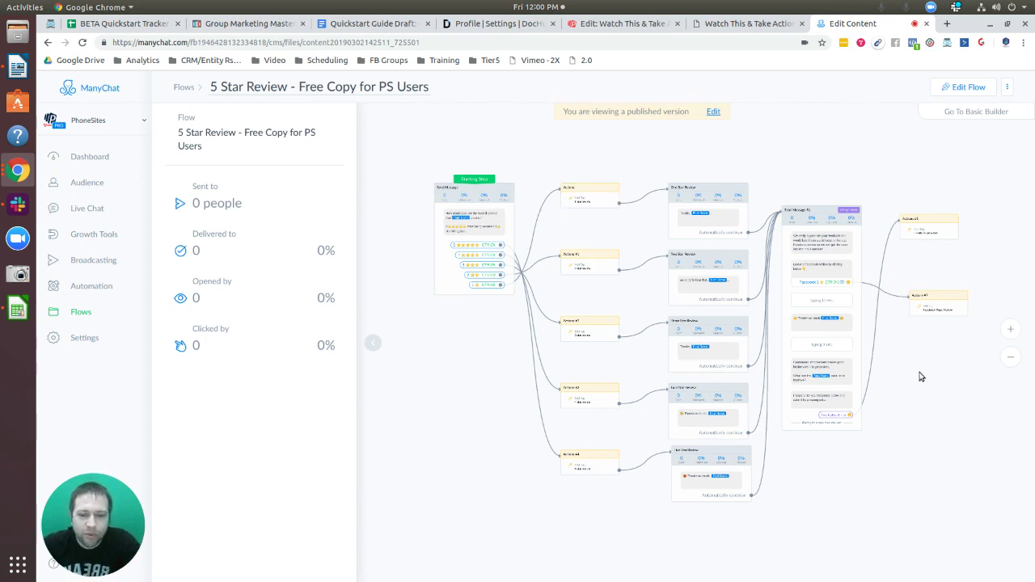
click(375, 346)
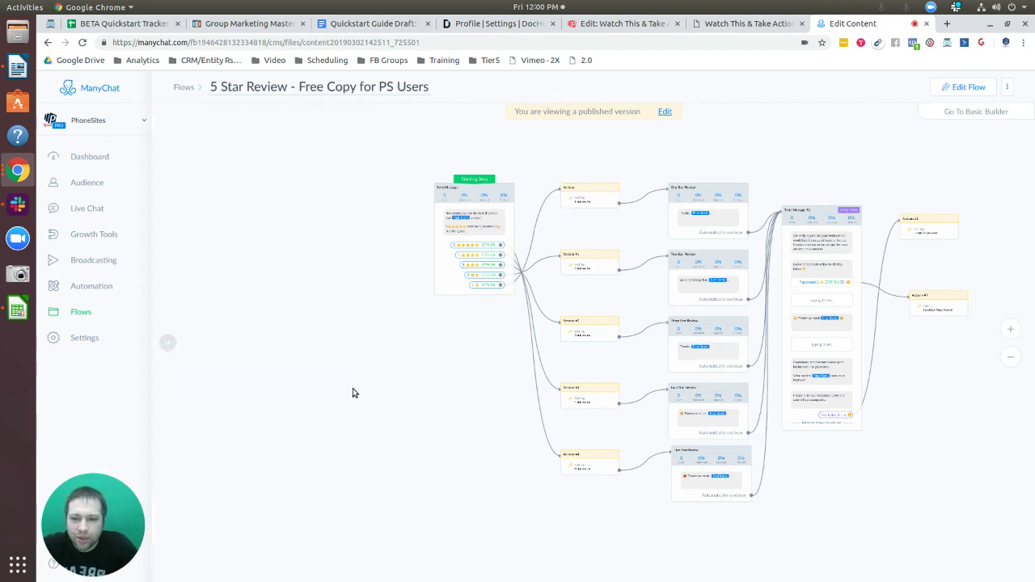
scroll(282, 270, up, 4)
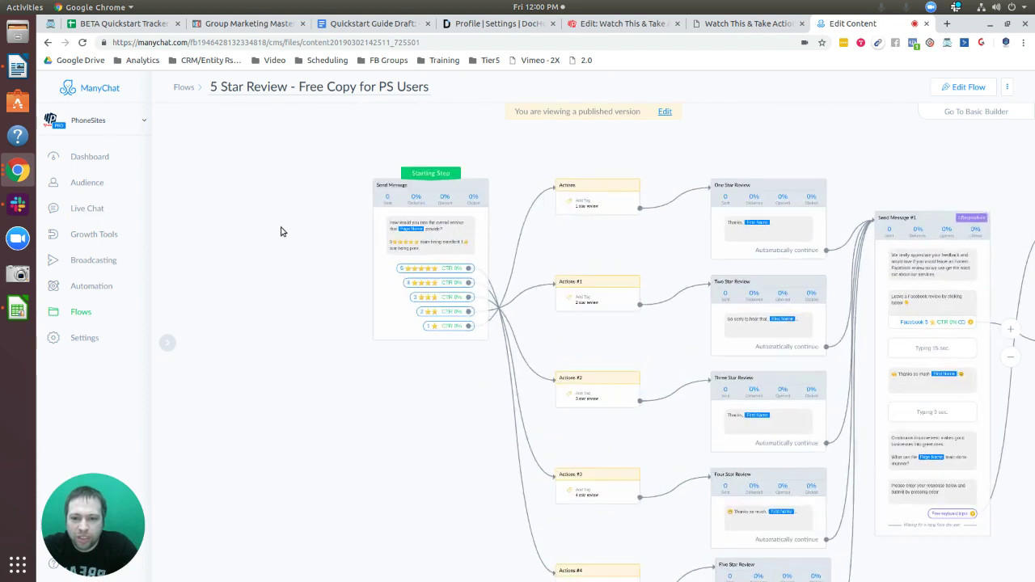
scroll(278, 257, up, 4)
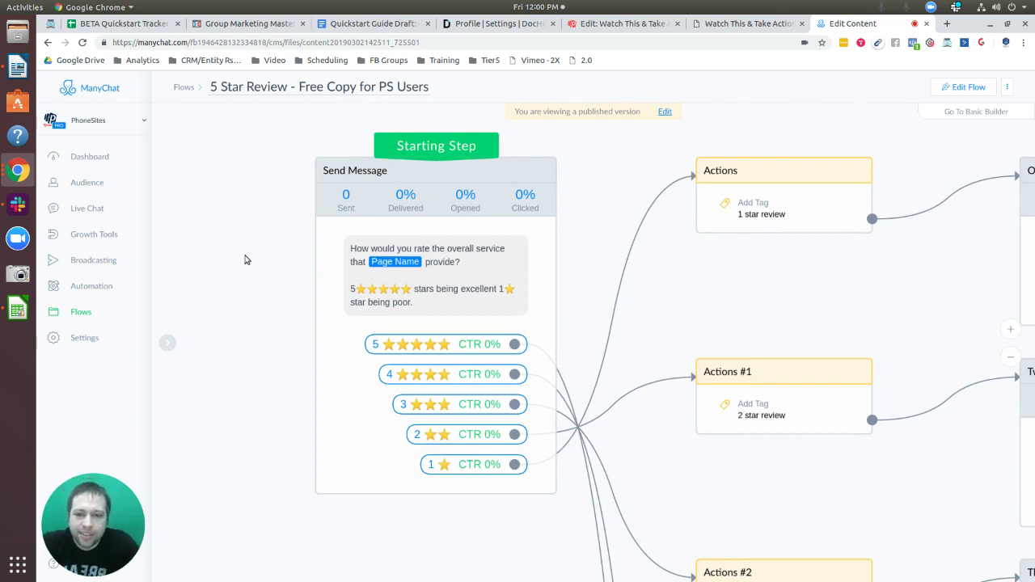
drag(277, 286, 272, 273)
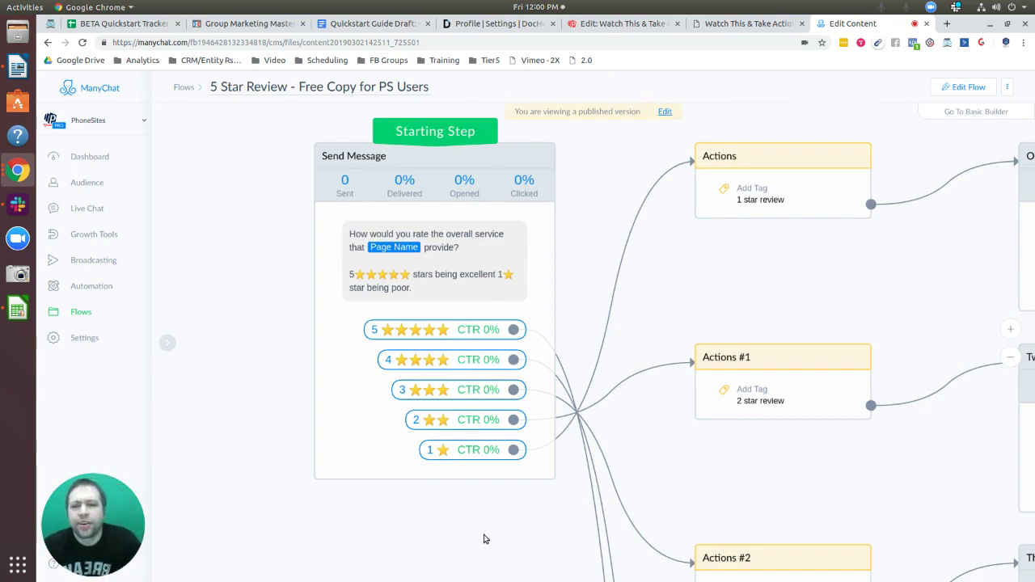
Examine the tag actions triggered by the star ratings and the One, Two and Three Star Review messages they lead to.
drag(482, 538, 350, 515)
scroll(350, 514, down, 4)
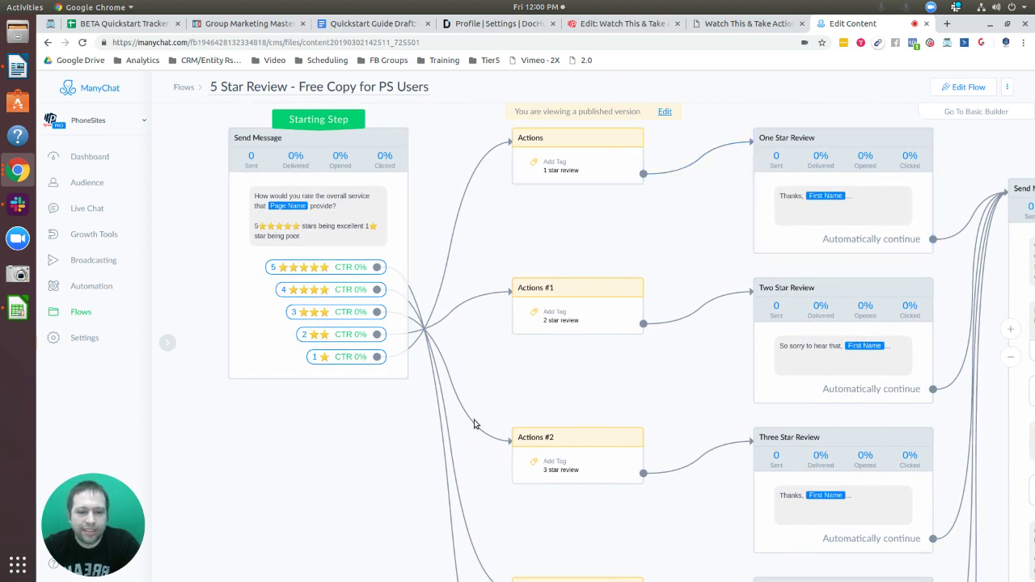
drag(391, 446, 308, 456)
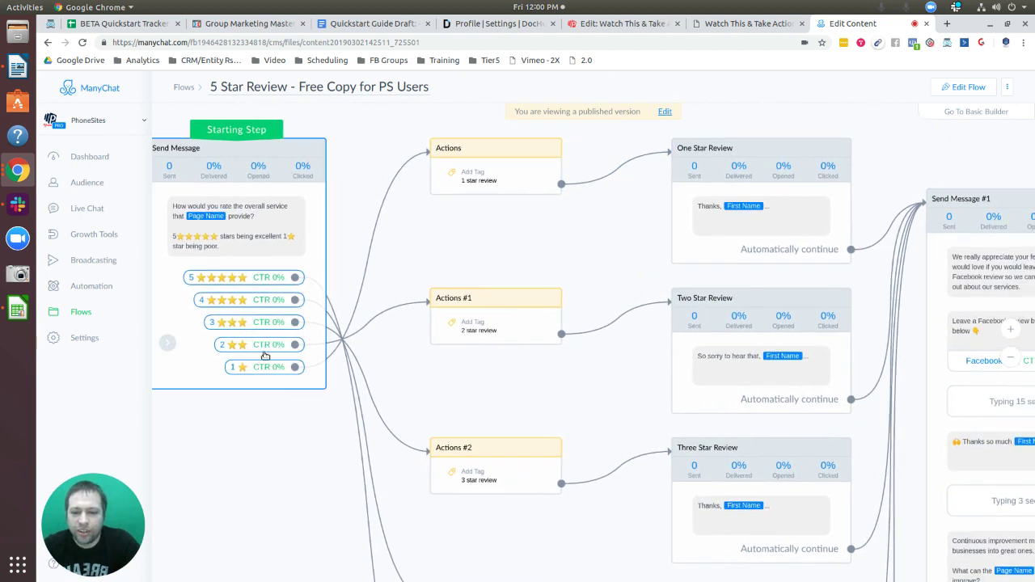
drag(600, 240, 399, 255)
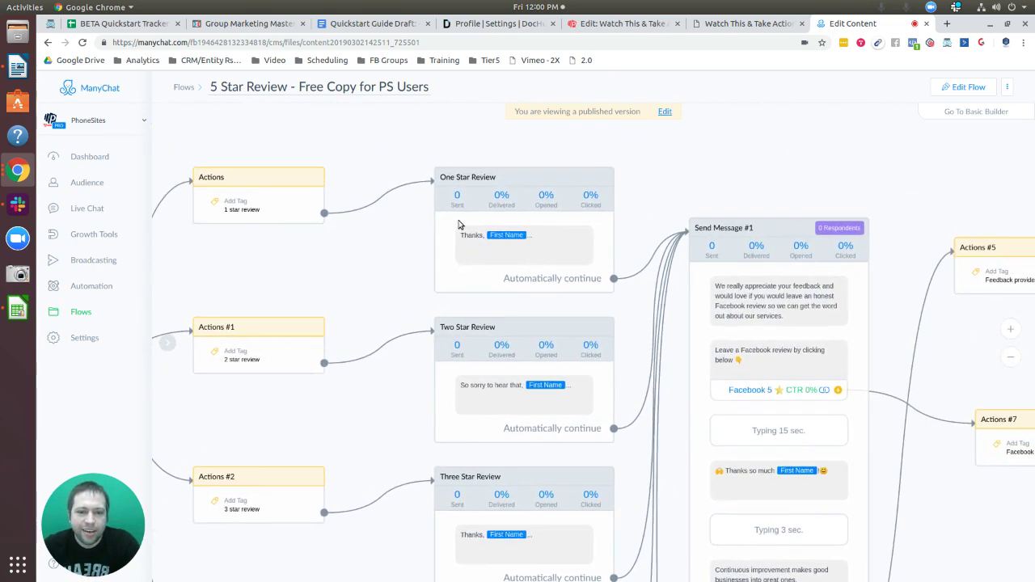
drag(676, 191, 700, 203)
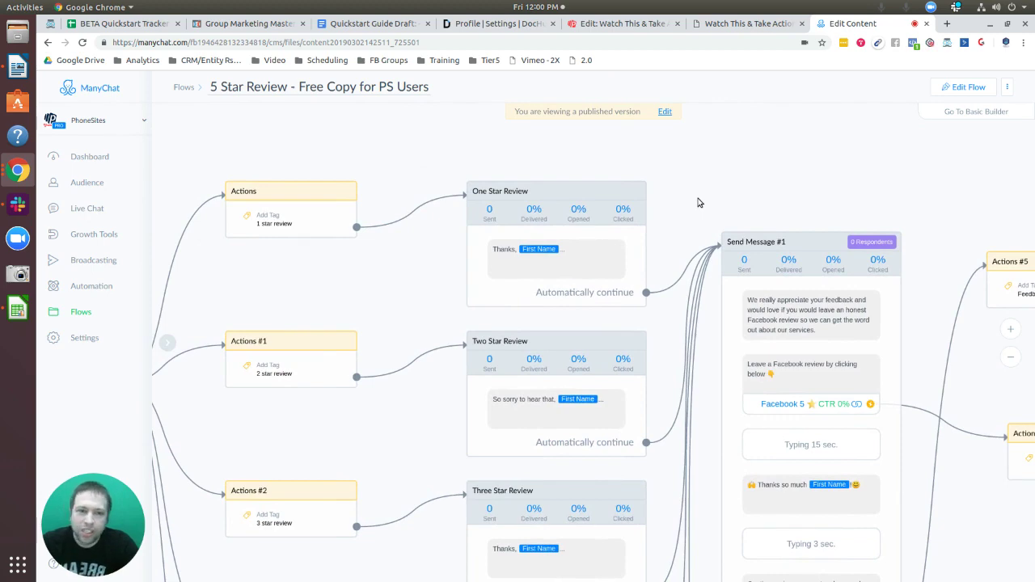
scroll(596, 263, down, 3)
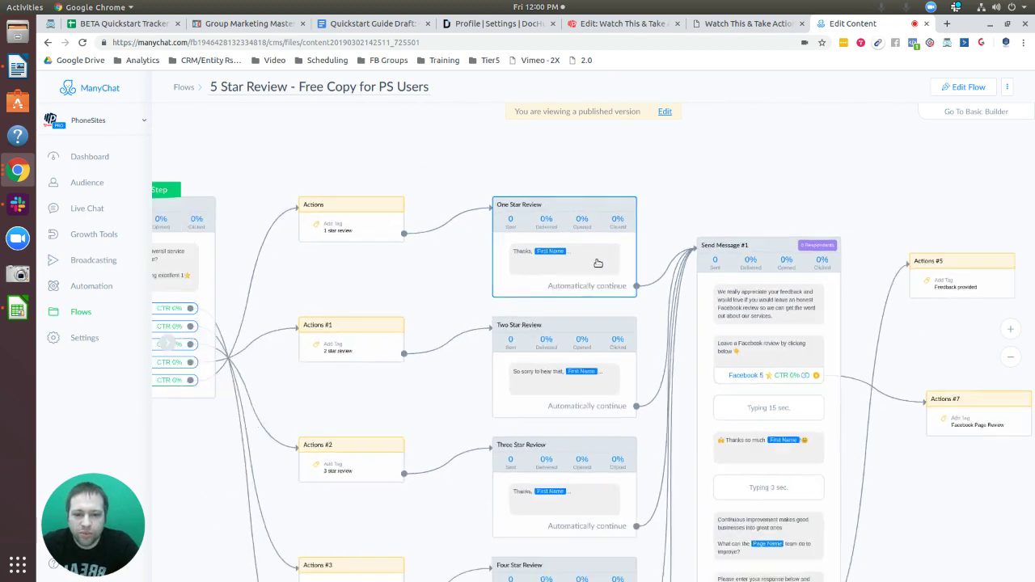
Examine the Four Star and Five Star Review messages and how they continue to the shared follow-up message.
scroll(905, 477, down, 5)
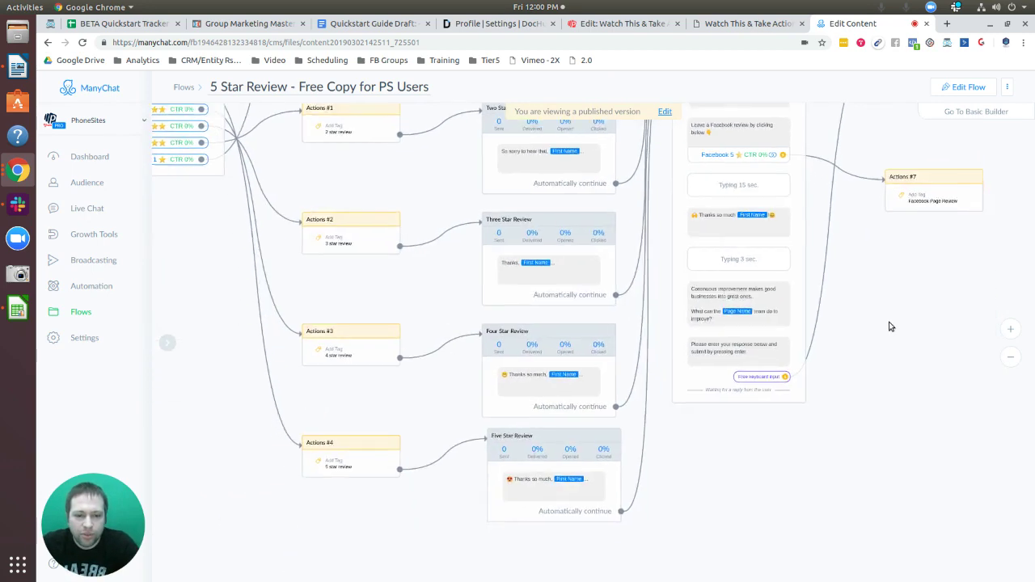
drag(850, 441, 809, 464)
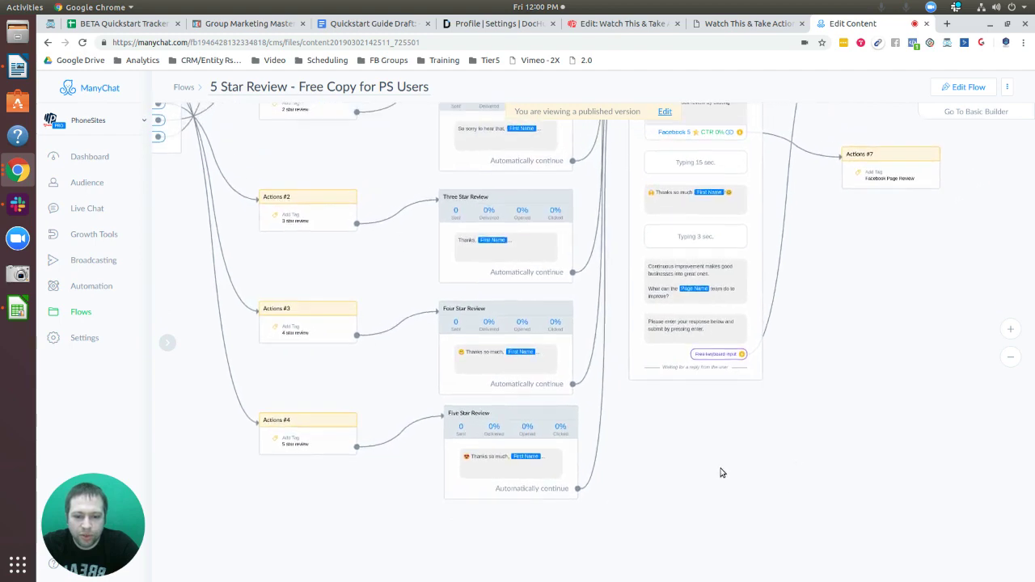
scroll(709, 441, up, 2)
scroll(713, 436, up, 1)
drag(619, 381, 803, 380)
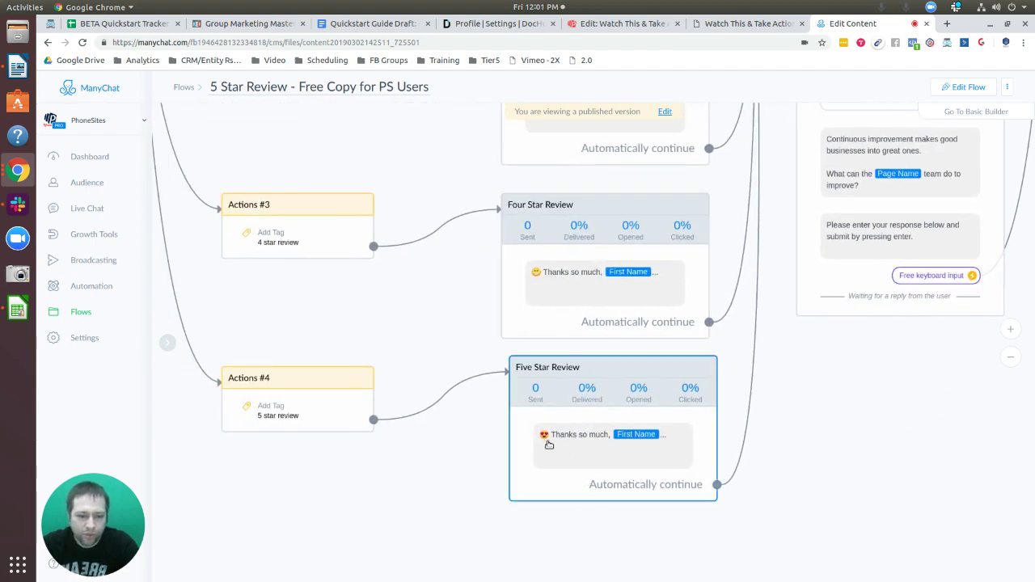
drag(873, 423, 802, 420)
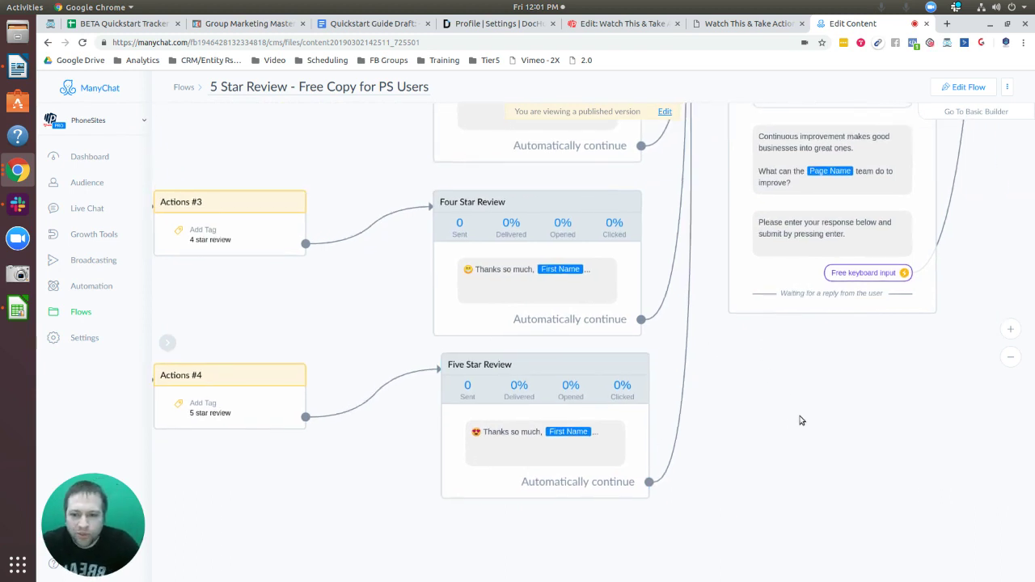
drag(801, 421, 711, 464)
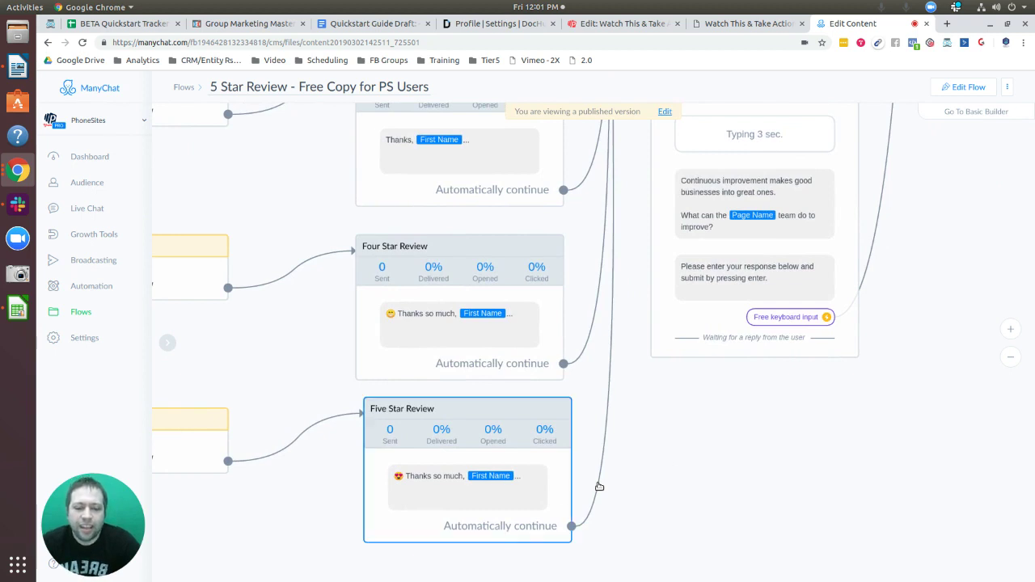
drag(656, 418, 637, 437)
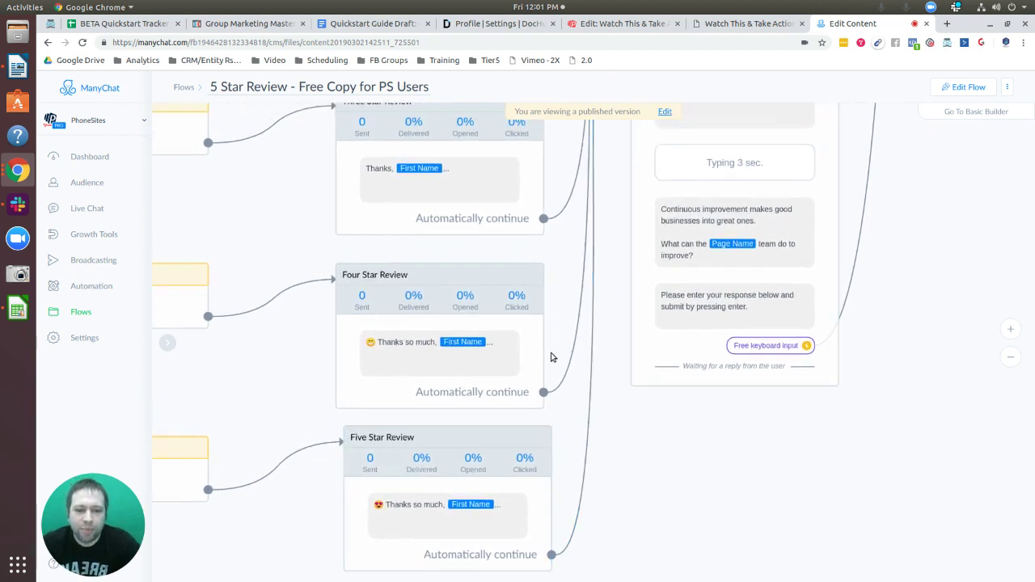
Examine the contents of Send Message #1, including its Facebook review button, feedback question and connected tag actions.
drag(751, 451, 688, 557)
drag(874, 284, 829, 476)
drag(846, 258, 720, 361)
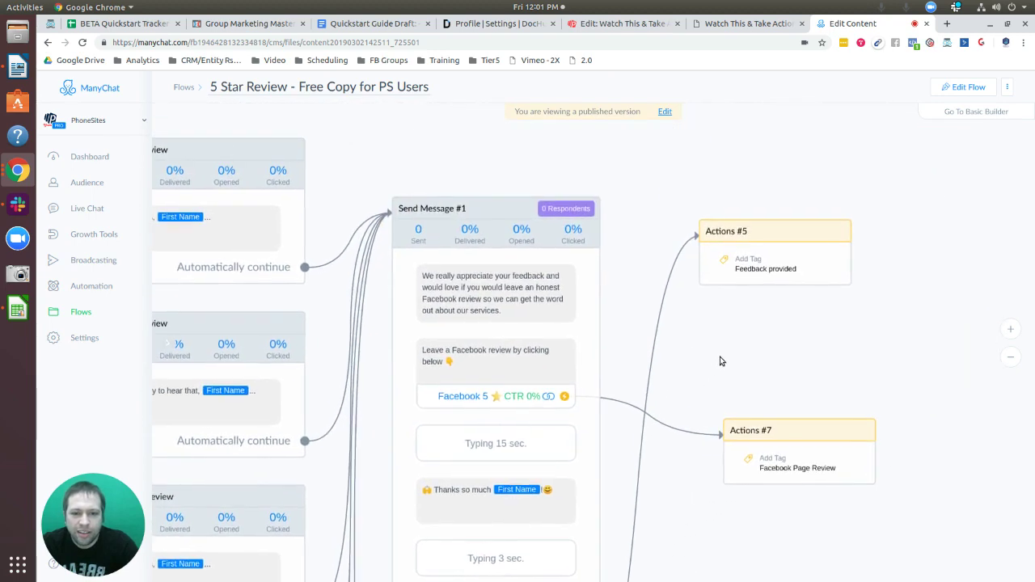
drag(648, 180, 723, 143)
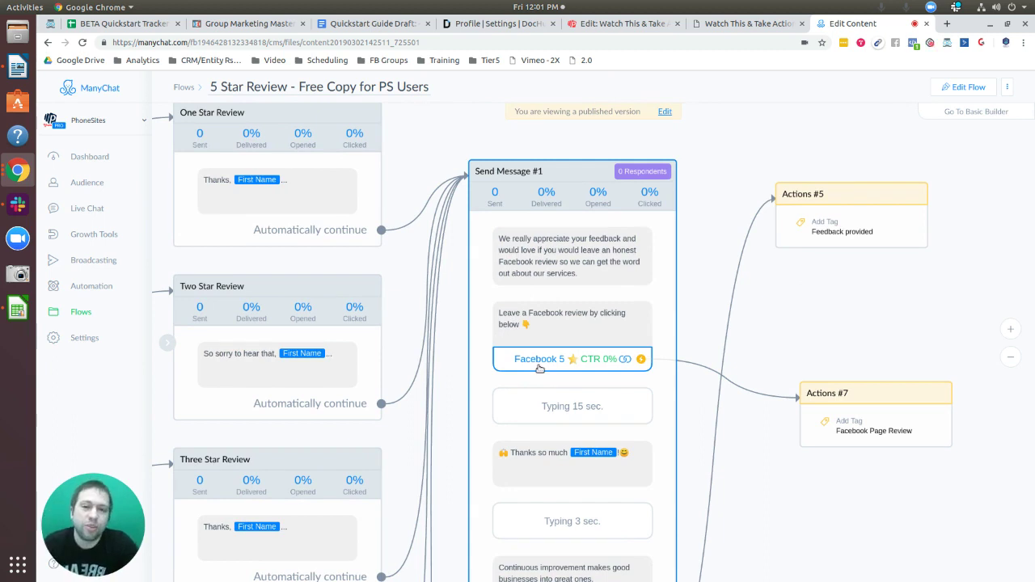
scroll(760, 271, down, 3)
scroll(761, 271, right, 4)
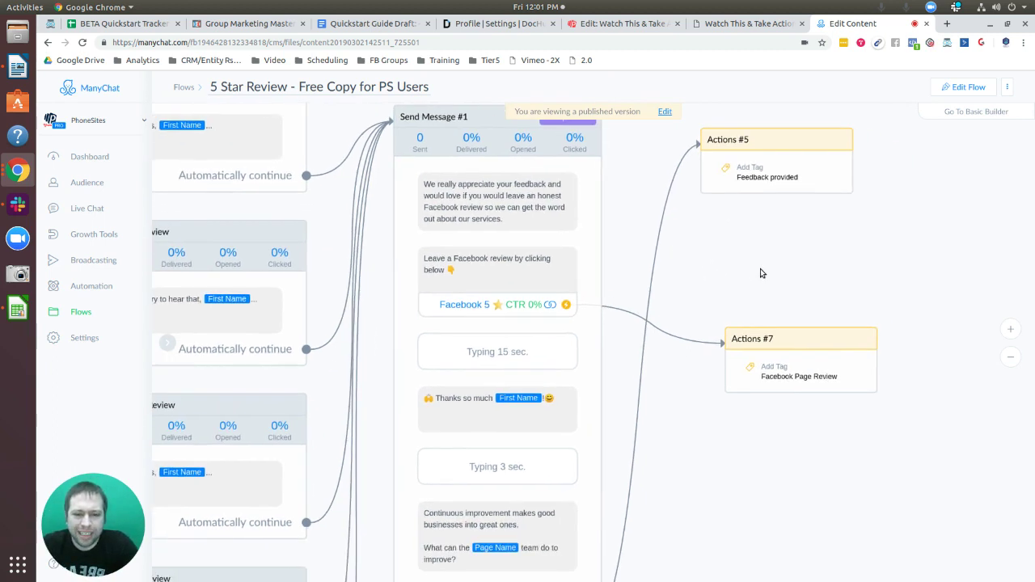
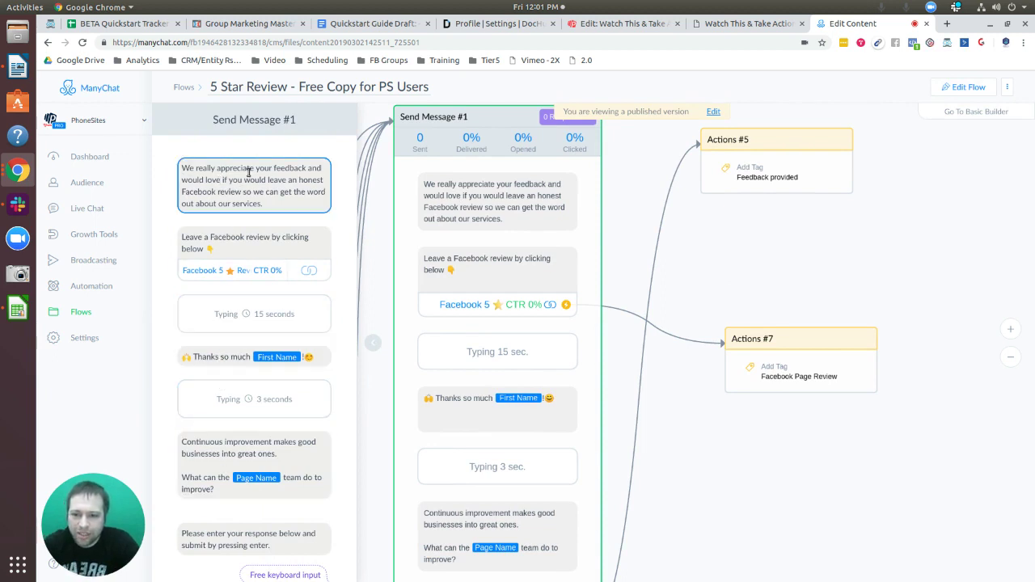
scroll(252, 320, down, 2)
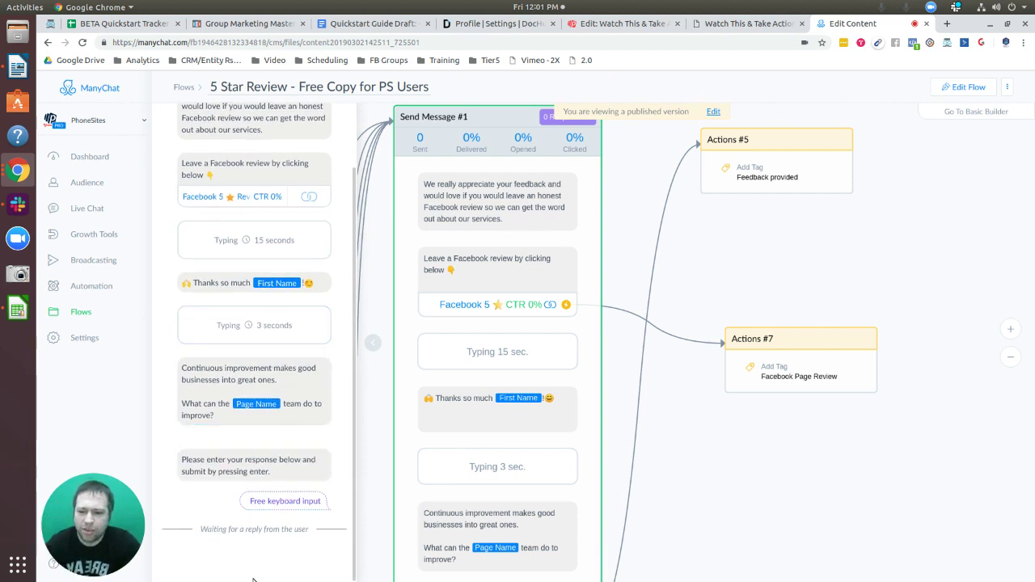
click(735, 229)
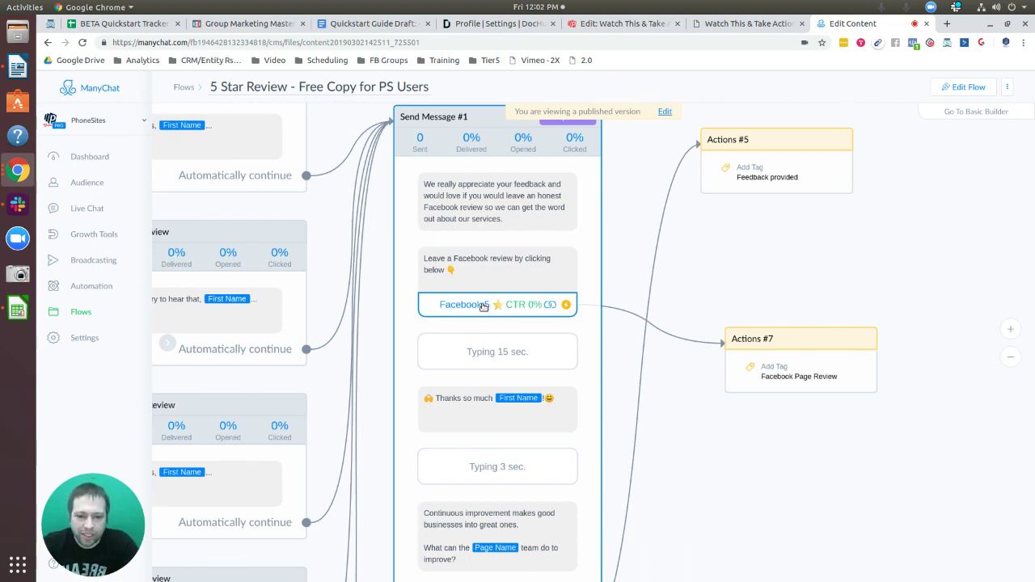
mouse_move(478, 306)
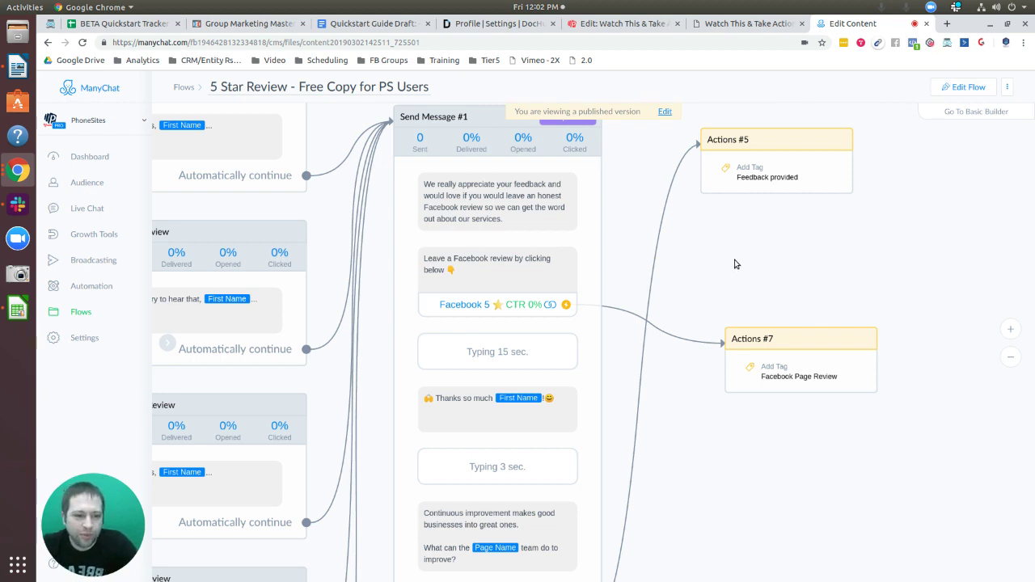
drag(735, 263, 703, 284)
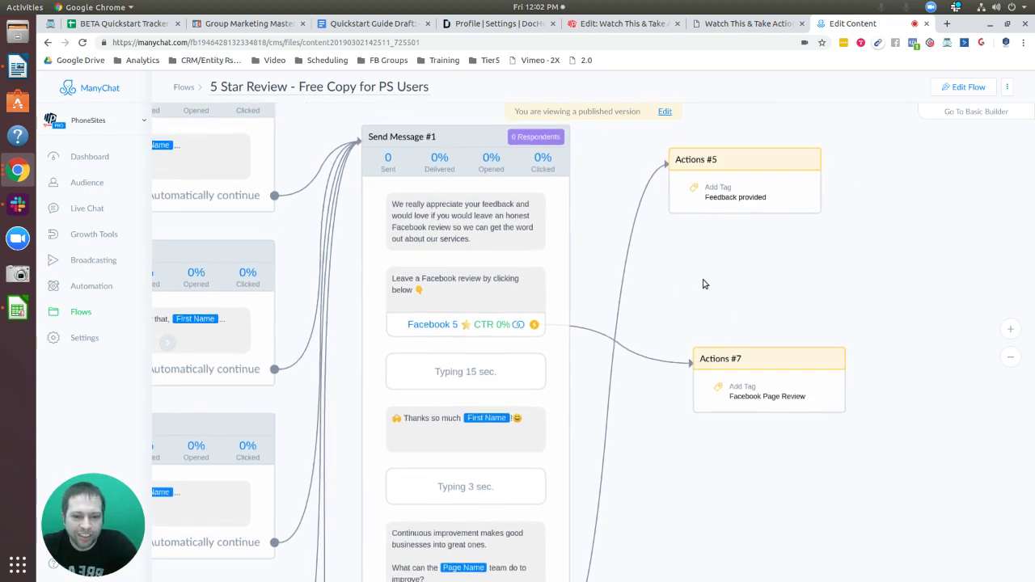
Put the 5 Star Review flow into edit mode and open the Facebook 5 ⭐ Review button's settings in Send Message #1.
click(973, 88)
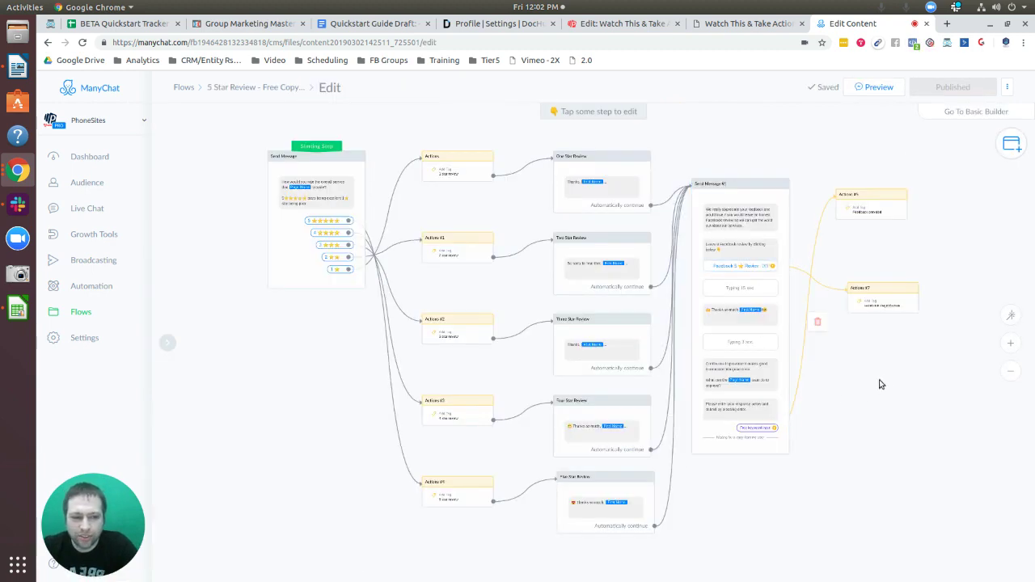
scroll(647, 289, up, 5)
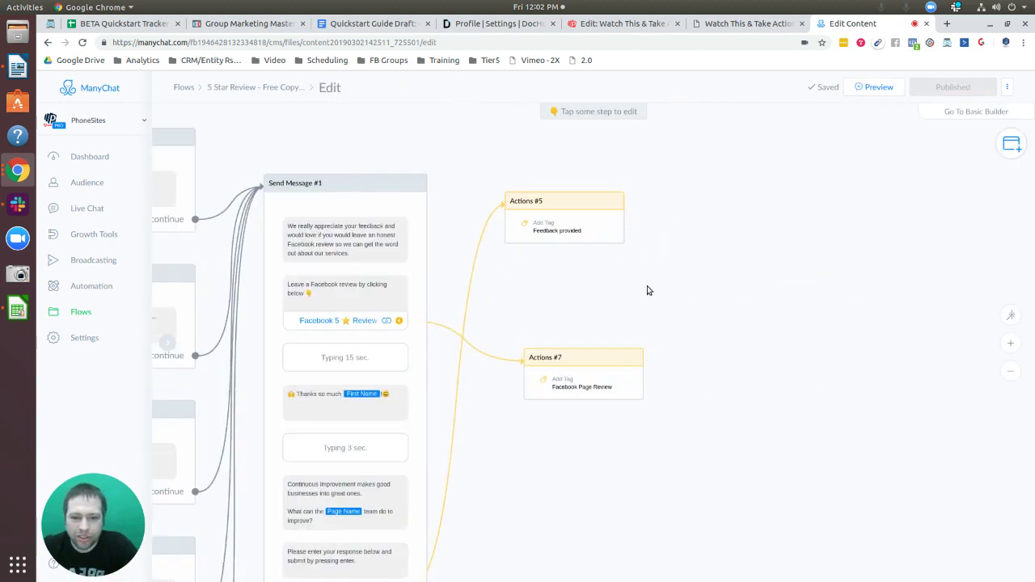
scroll(822, 291, up, 5)
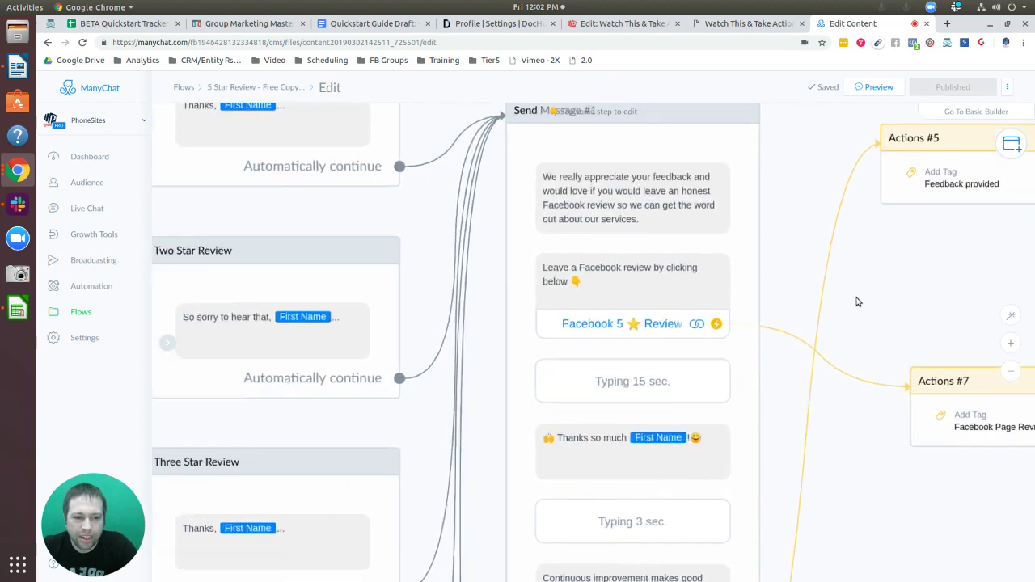
scroll(869, 298, up, 2)
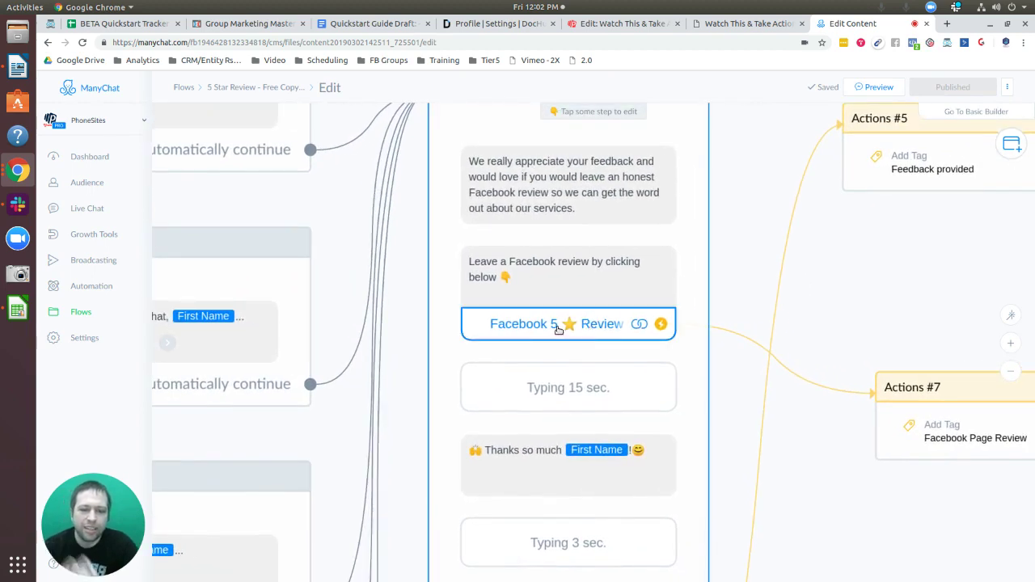
click(557, 328)
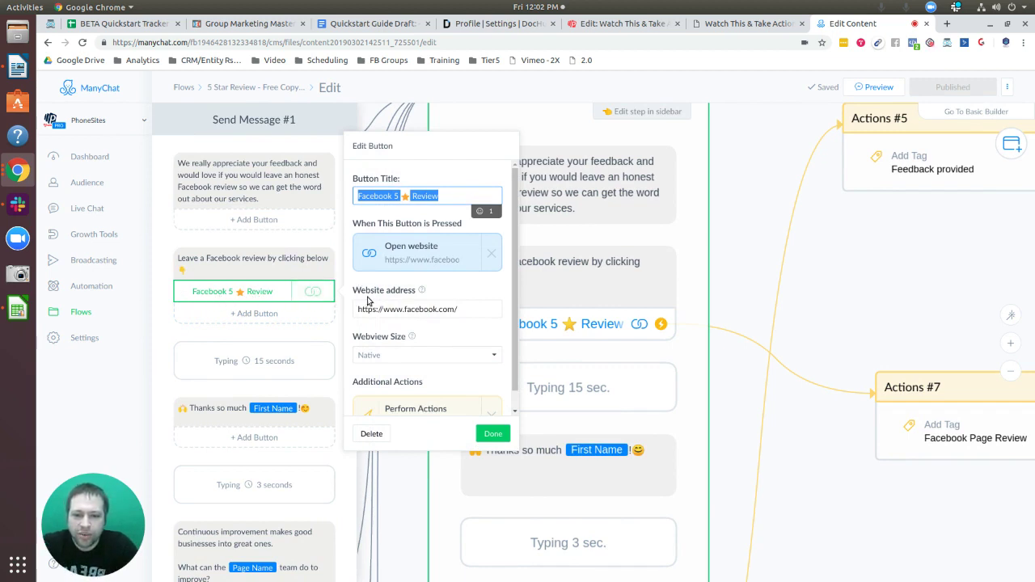
drag(472, 309, 356, 310)
key(ctrl+c)
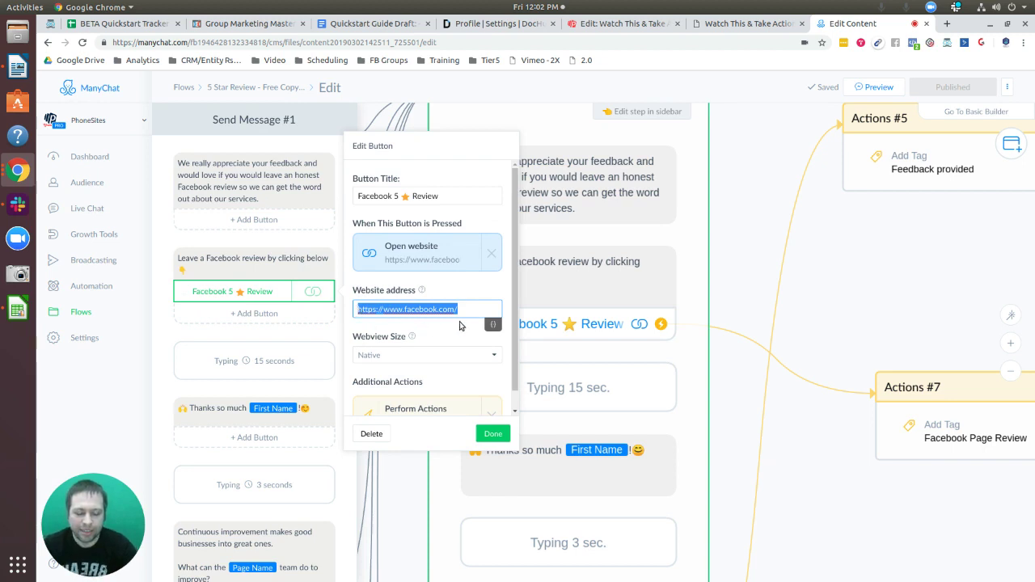
key(BackSpace)
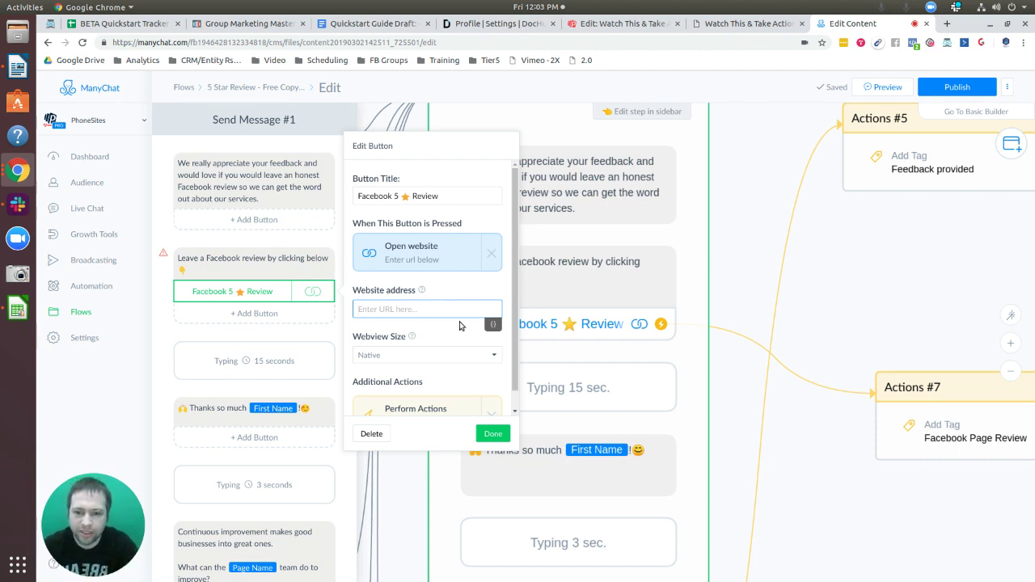
text(www)
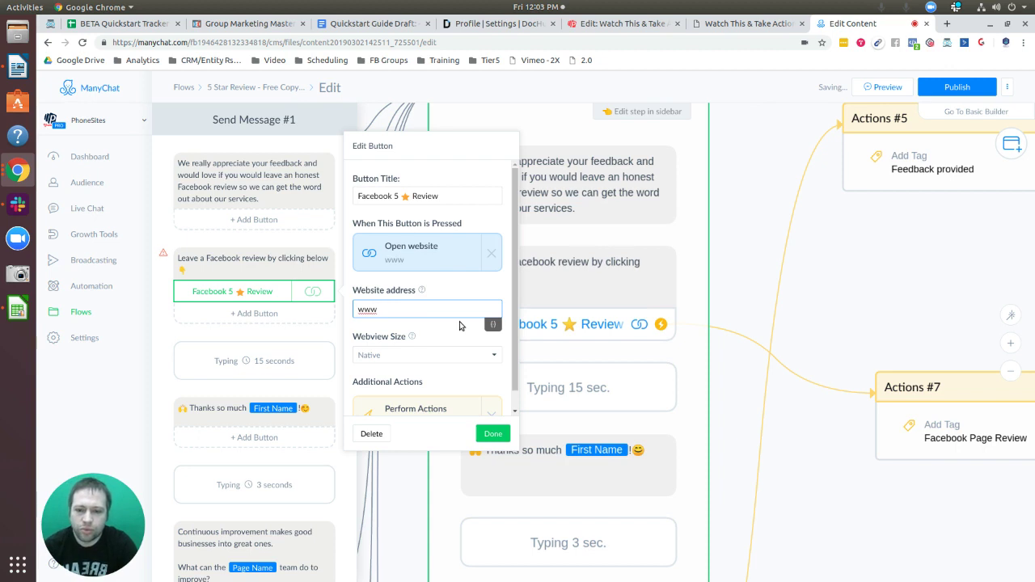
key(ctrl+a)
text(htt)
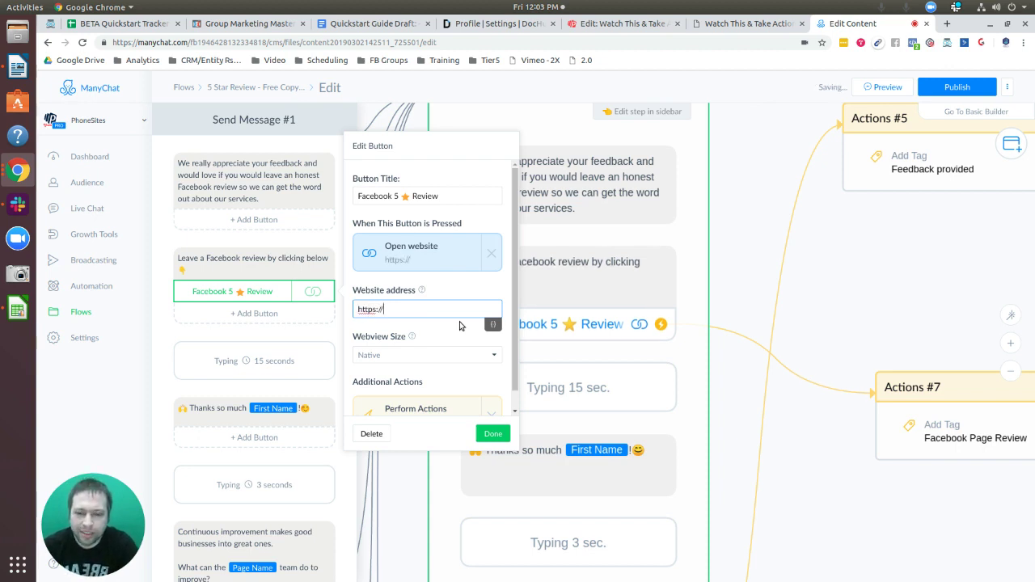
text(ps://w)
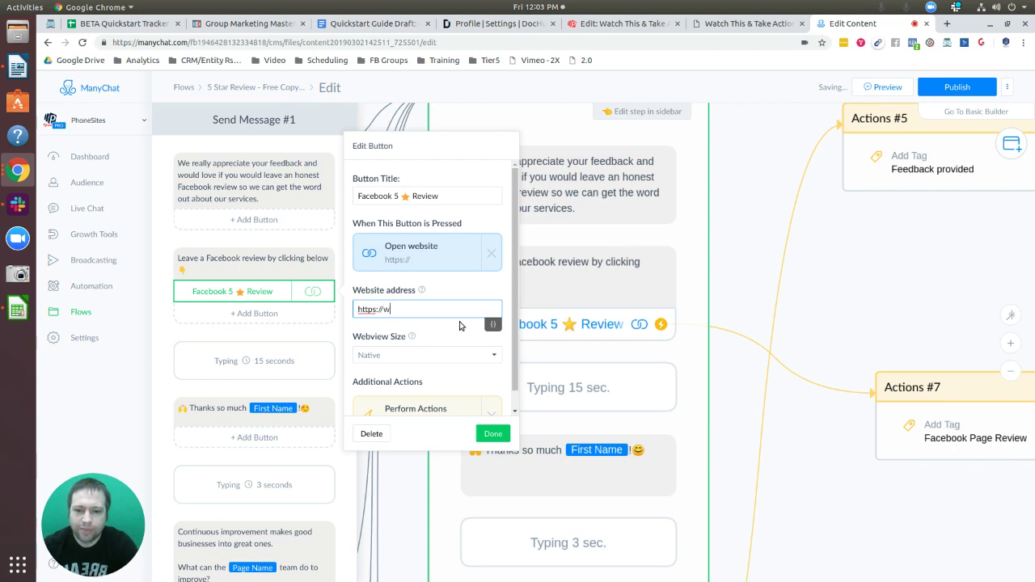
text(ww.facebook)
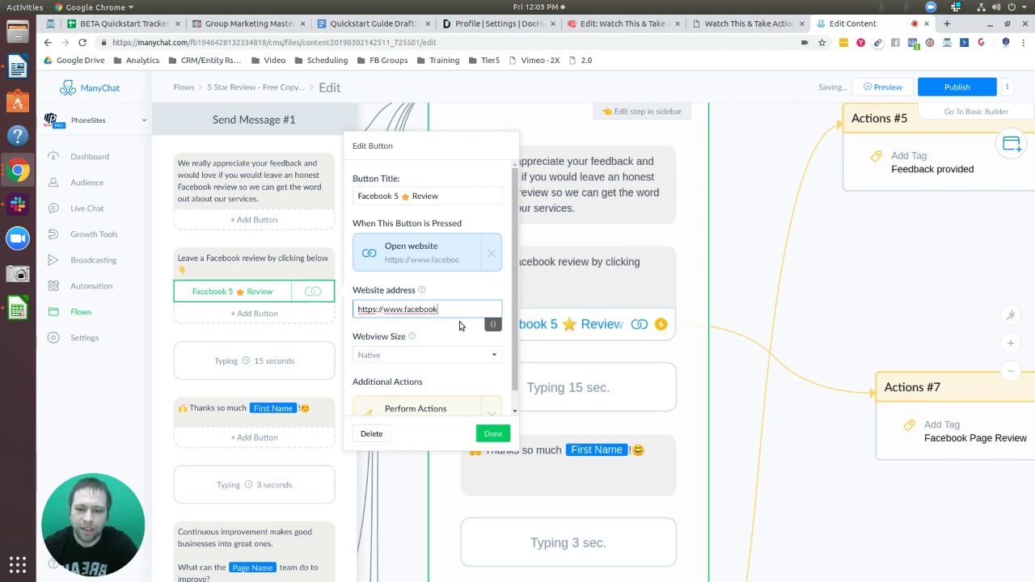
text(.com/phonesites)
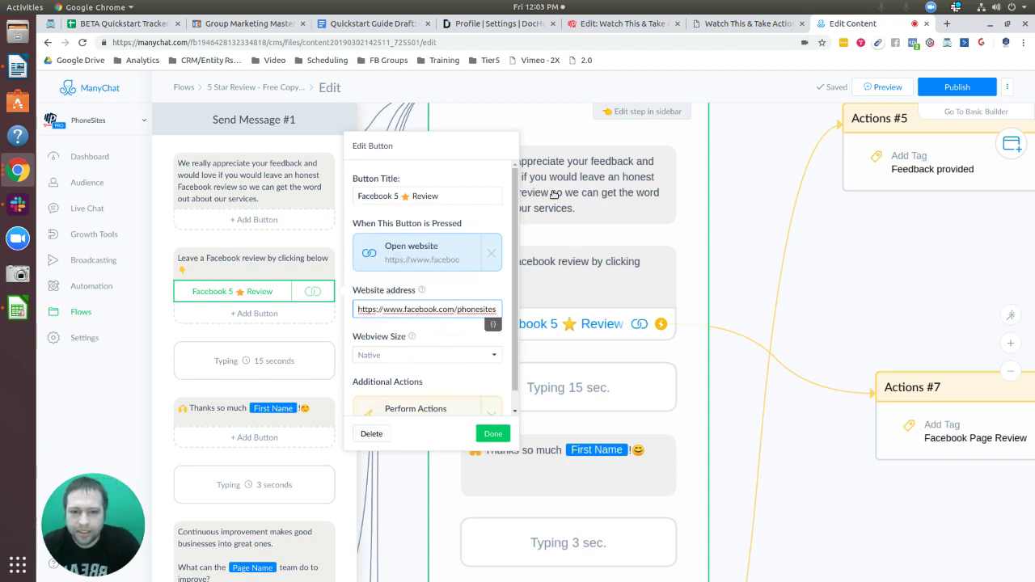
key(BackSpace)
key(BackSpace)
key(BackSpace)
key(BackSpace)
key(BackSpace)
key(BackSpace)
key(BackSpace)
key(BackSpace)
key(BackSpace)
key(BackSpace)
key(BackSpace)
key(BackSpace)
key(BackSpace)
key(BackSpace)
key(BackSpace)
key(BackSpace)
key(BackSpace)
key(BackSpace)
key(BackSpace)
key(BackSpace)
text(w)
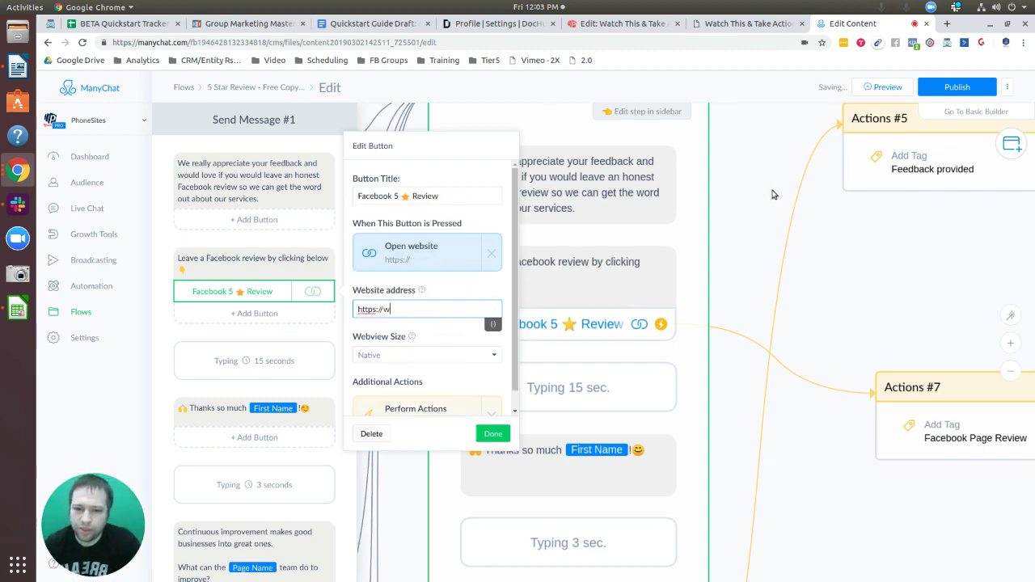
key(ctrl+a)
text(www)
key(ctrl+a)
key(ctrl+v)
key(ctrl+a)
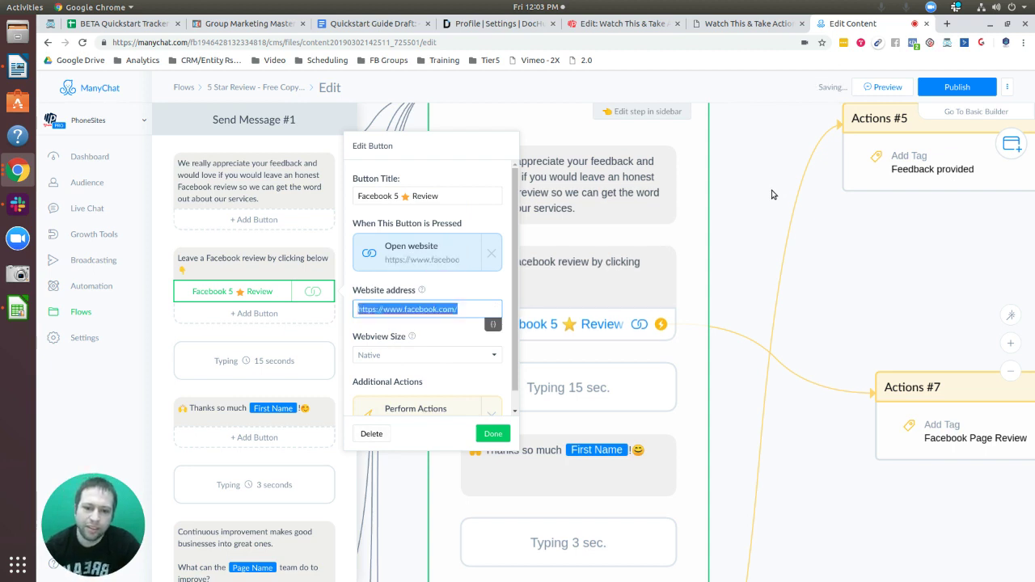
click(760, 164)
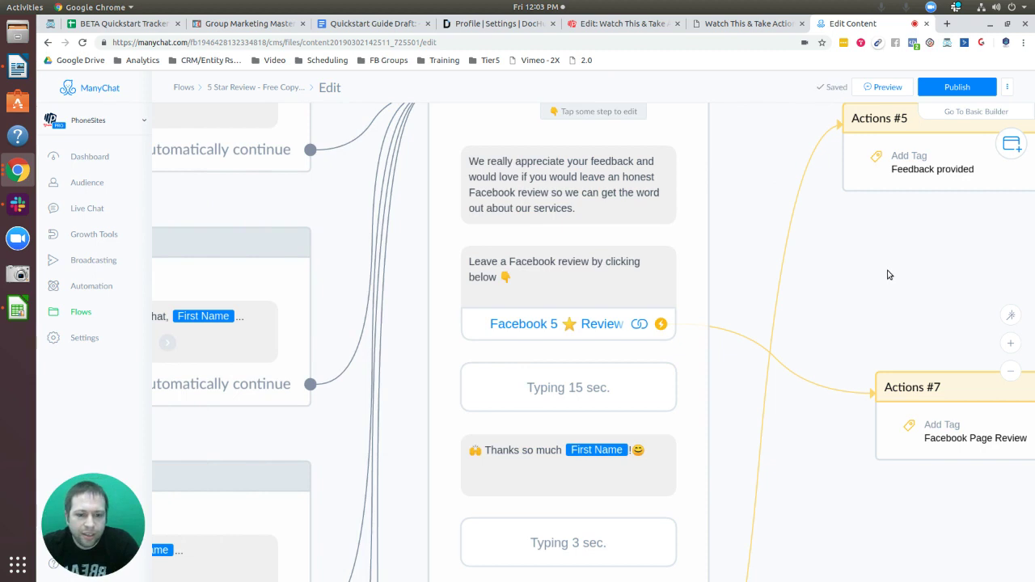
Publish the 5 Star Review flow and return to its overview page.
click(959, 87)
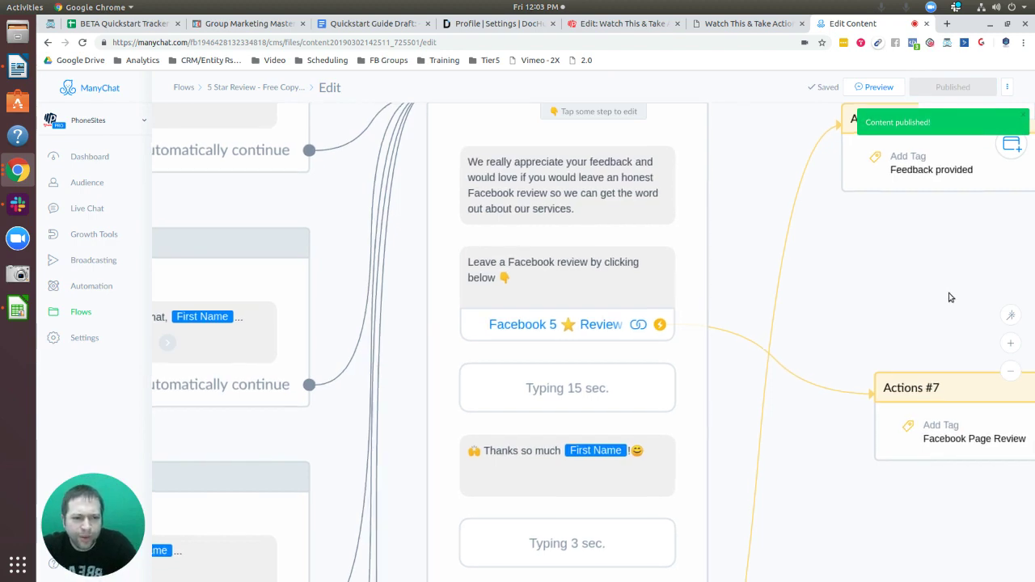
scroll(942, 259, down, 5)
scroll(942, 259, down, 2)
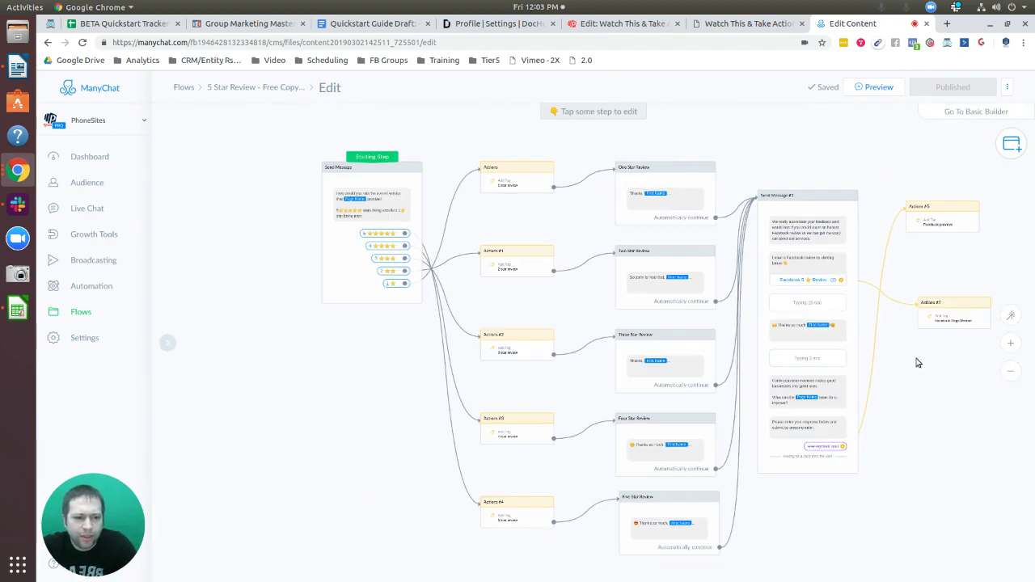
scroll(917, 361, up, 1)
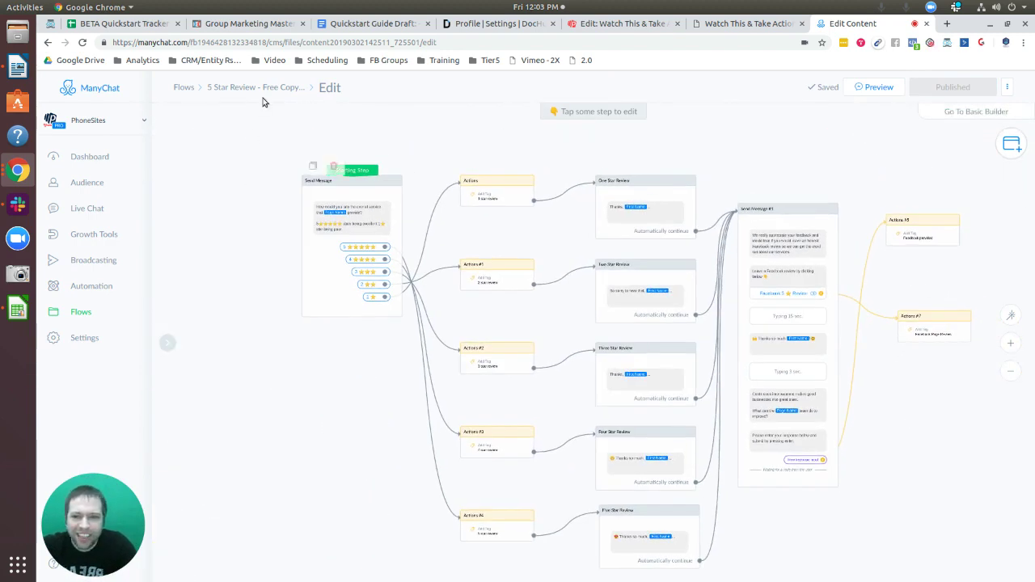
click(267, 89)
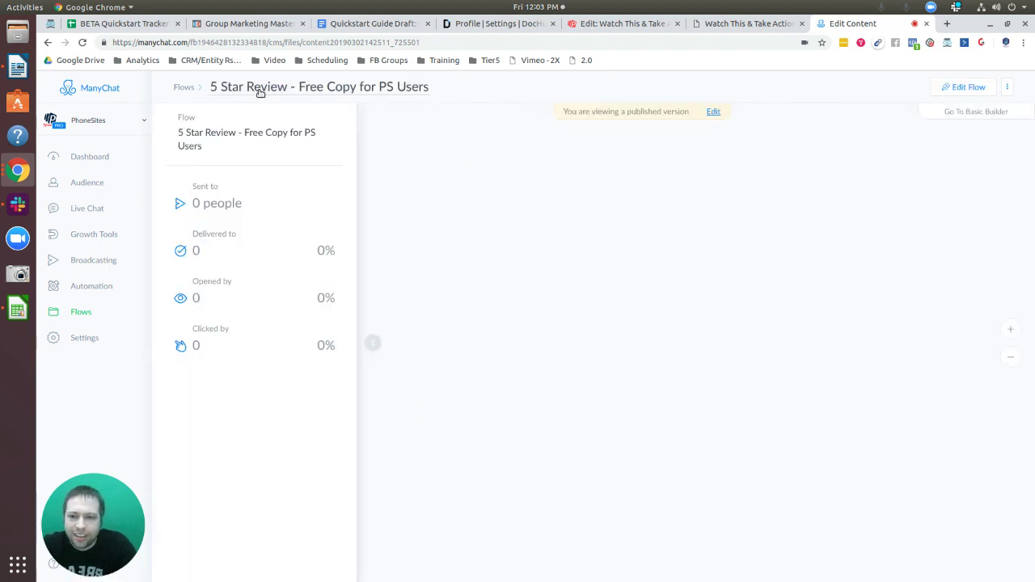
Open the draft Growth Tool #14 widget from the growth tools and rename it PhoneSites Review Bot Demo.
click(88, 240)
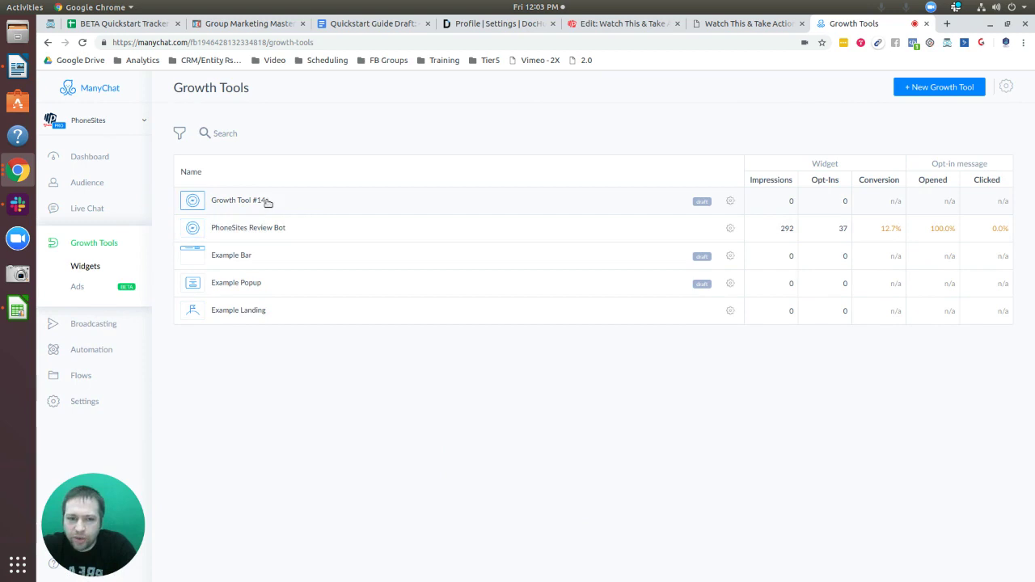
click(730, 202)
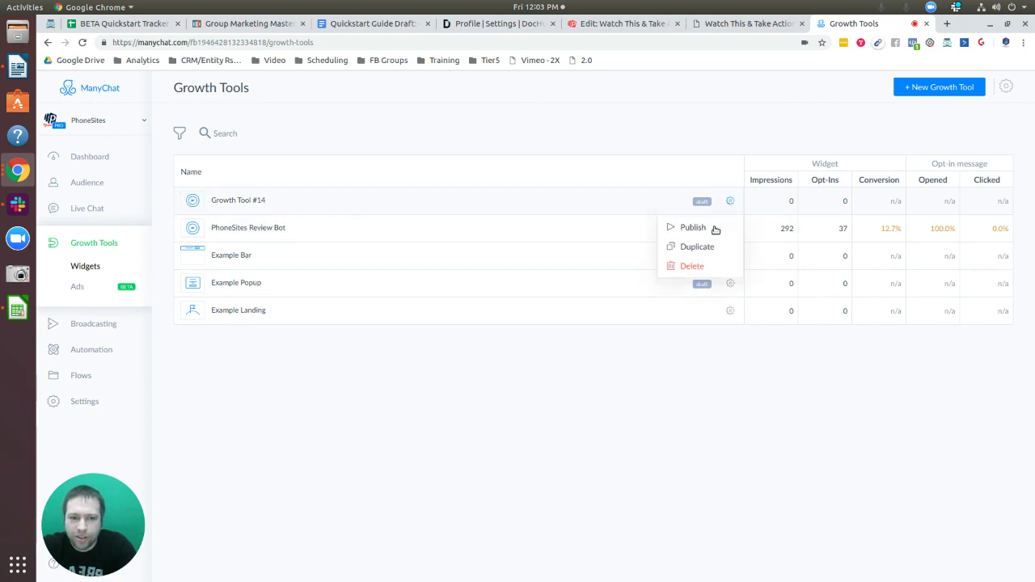
click(243, 199)
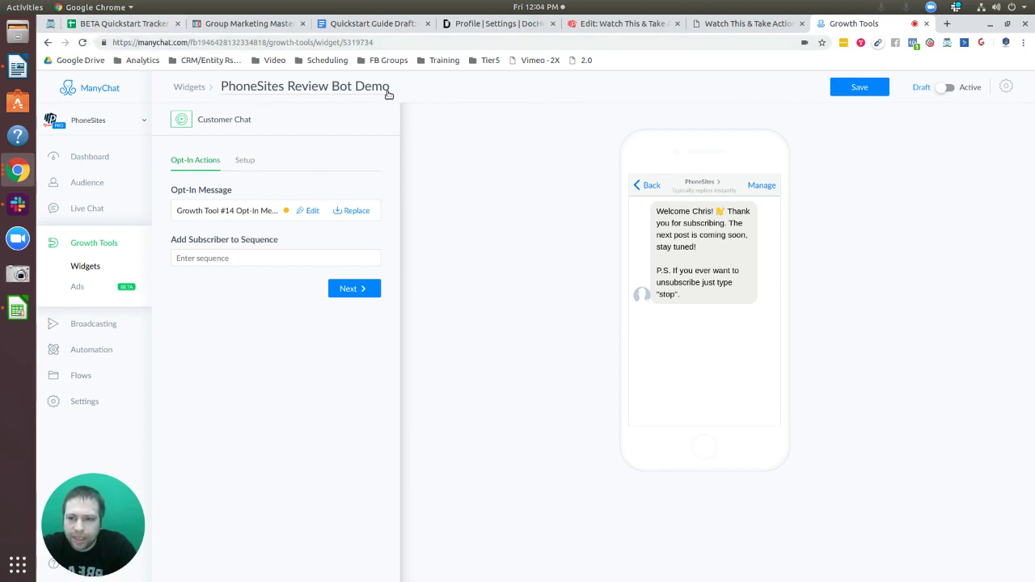
Open the widget's opt-in message flow and rename it PhoneSites Review Bot Demo.
click(304, 212)
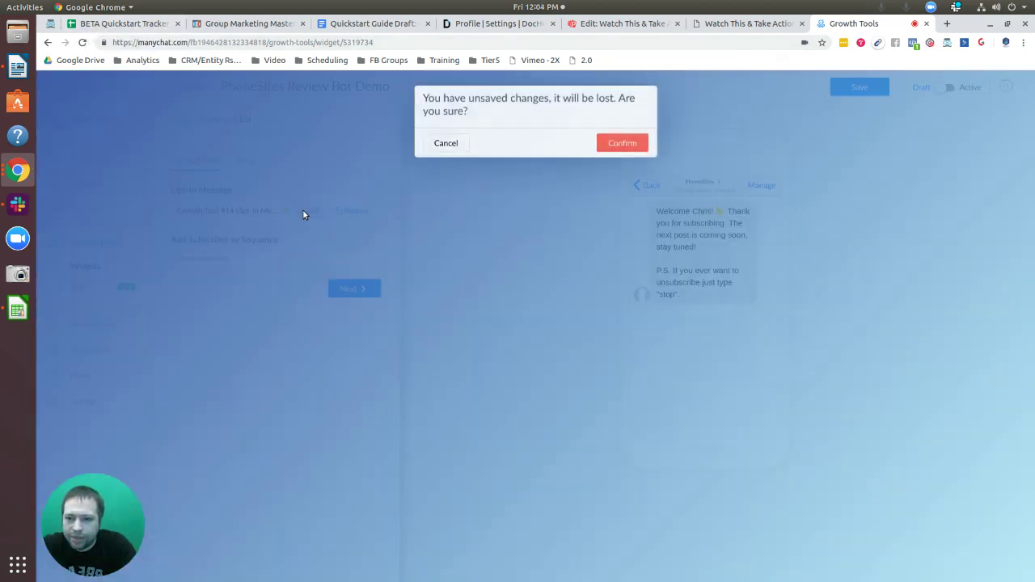
click(439, 145)
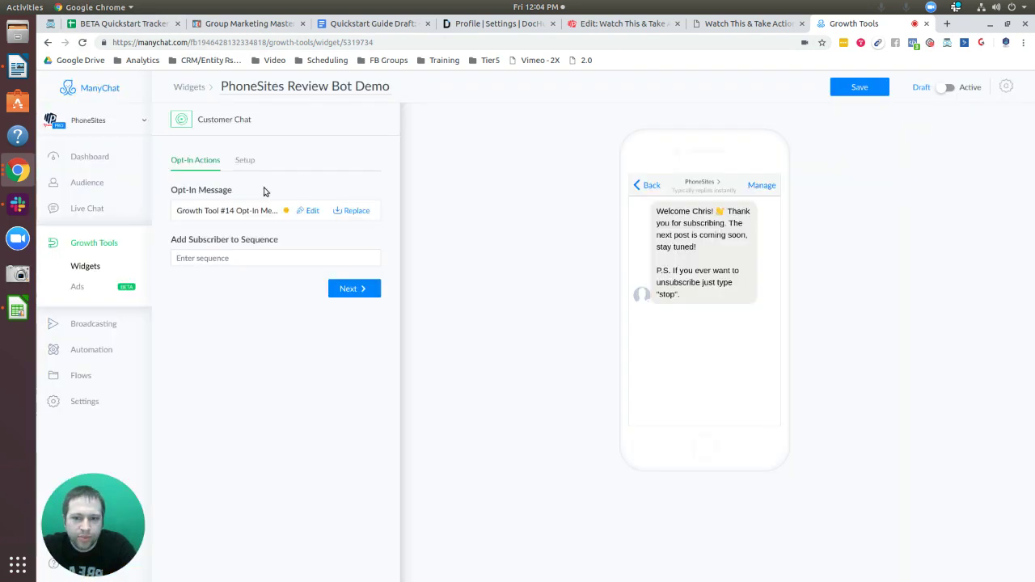
click(299, 212)
click(621, 144)
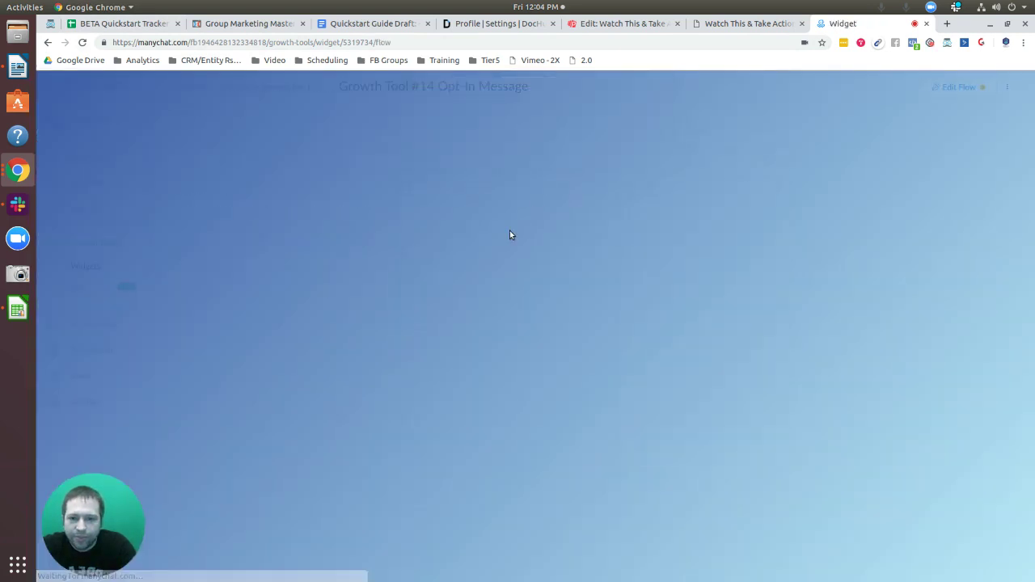
triple_click(347, 87)
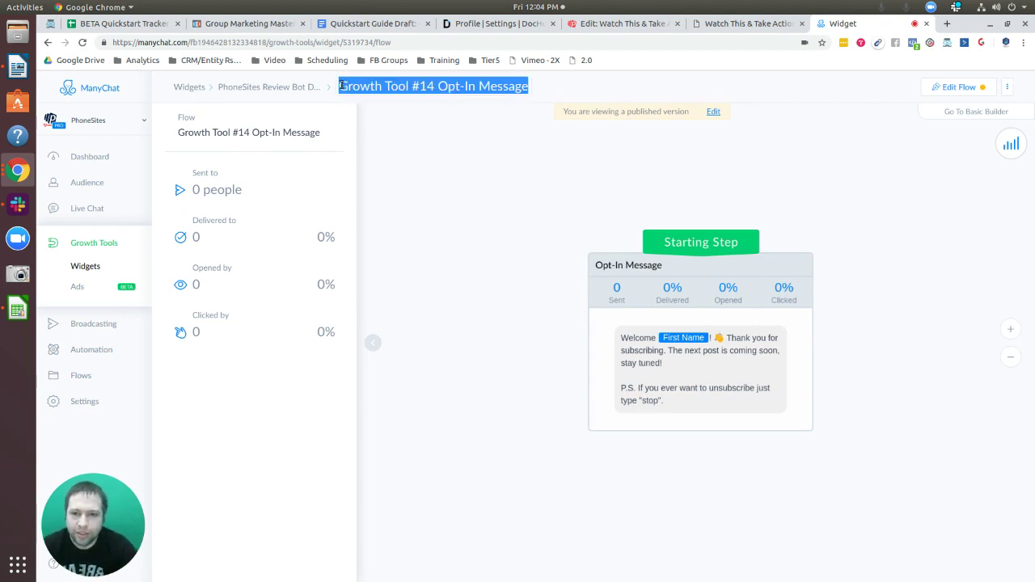
text(PhoneSites )
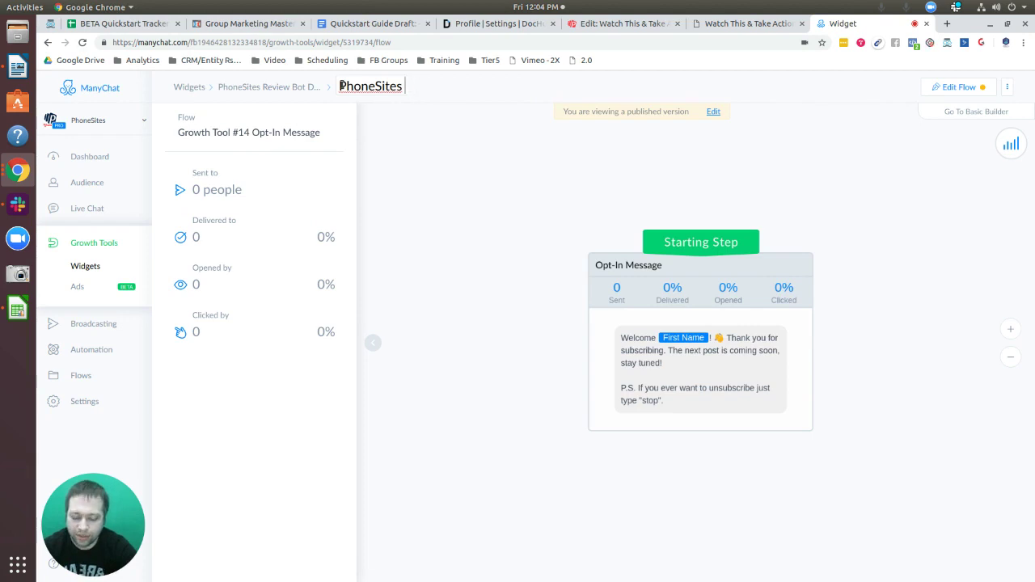
text(re Review bot)
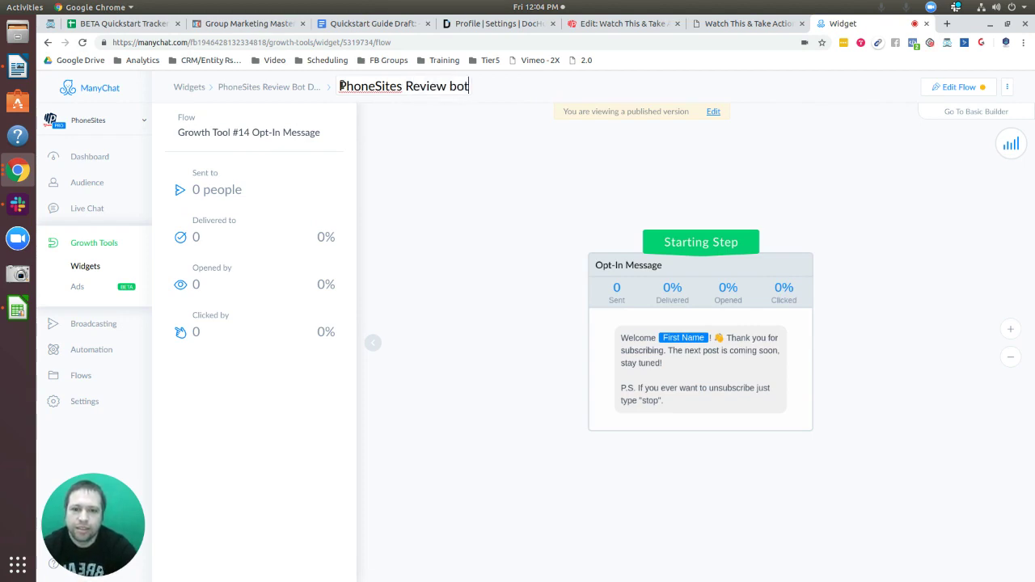
key(BackSpace)
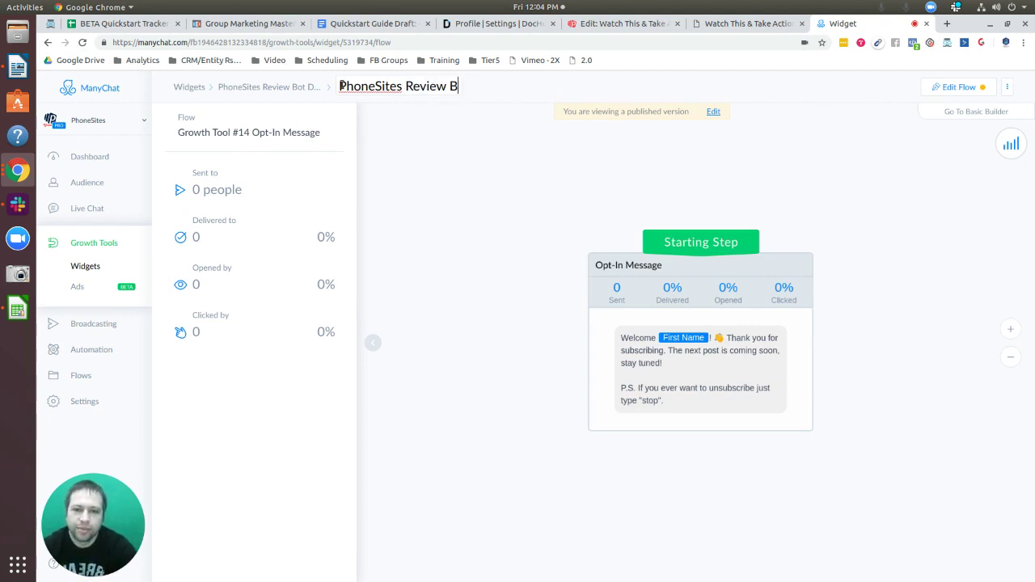
text(ot Demo)
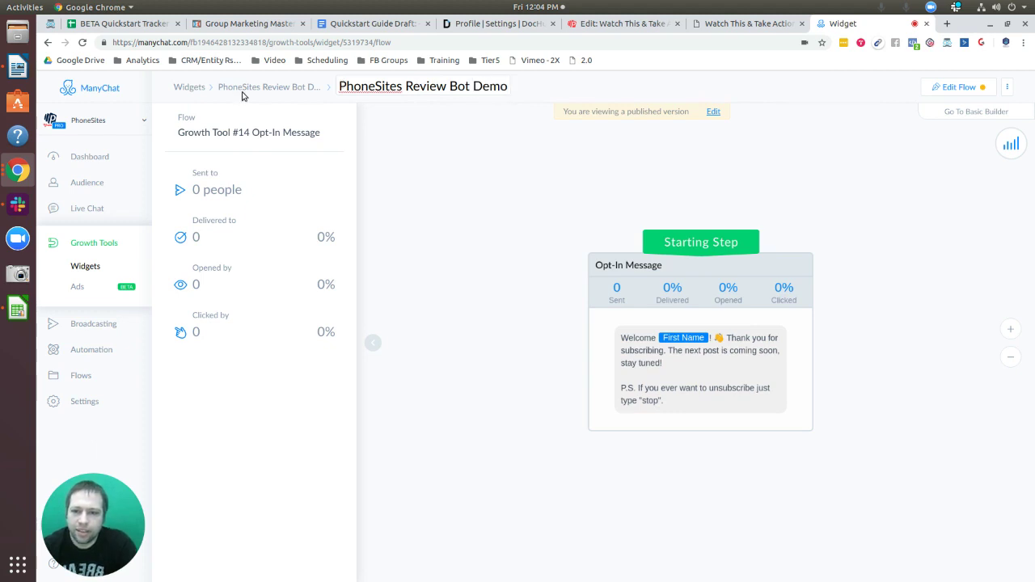
click(433, 179)
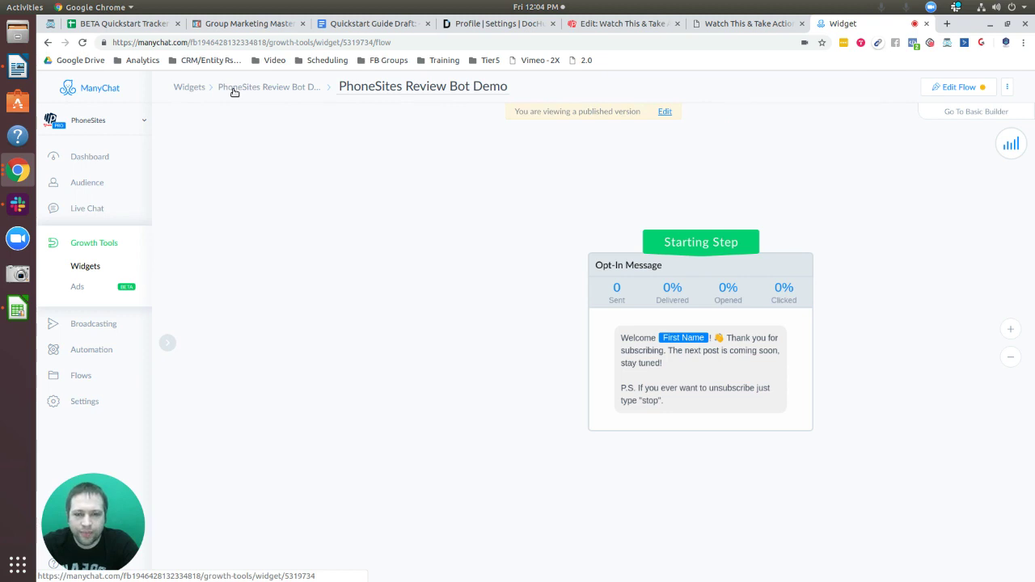
Put the opt-in message flow that starts the 5 Star Review flow into edit mode and publish it.
click(937, 89)
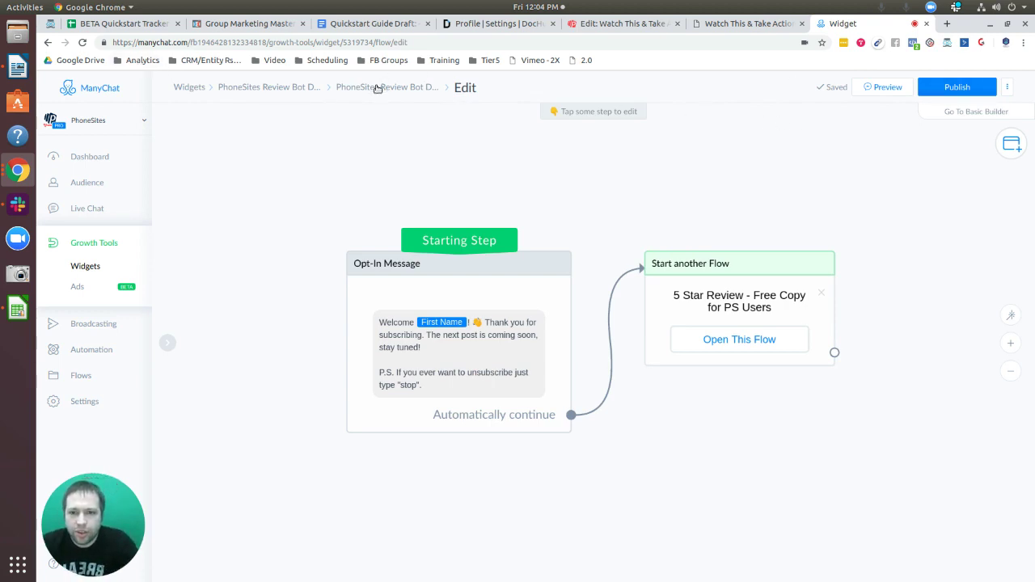
click(377, 87)
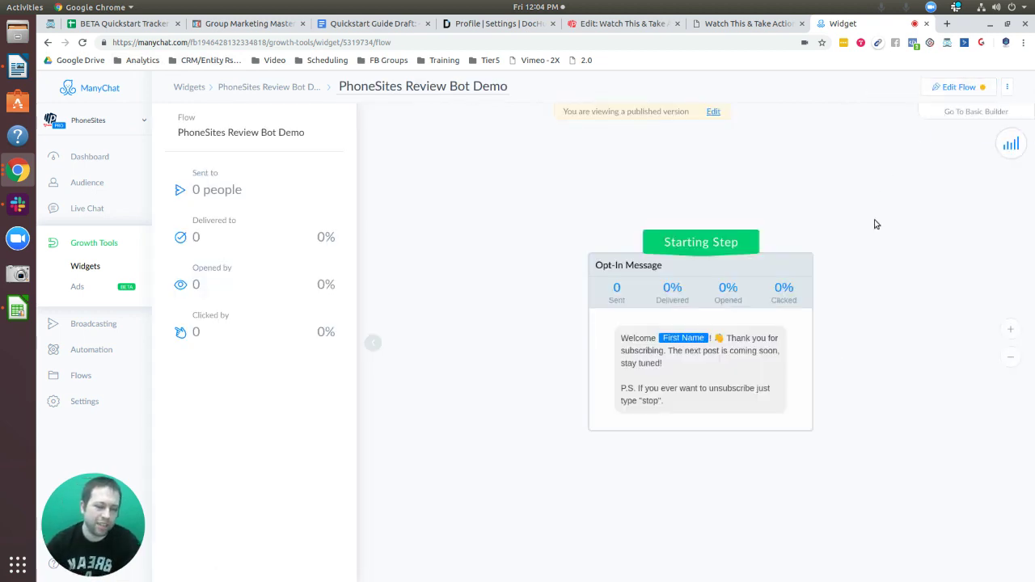
click(962, 89)
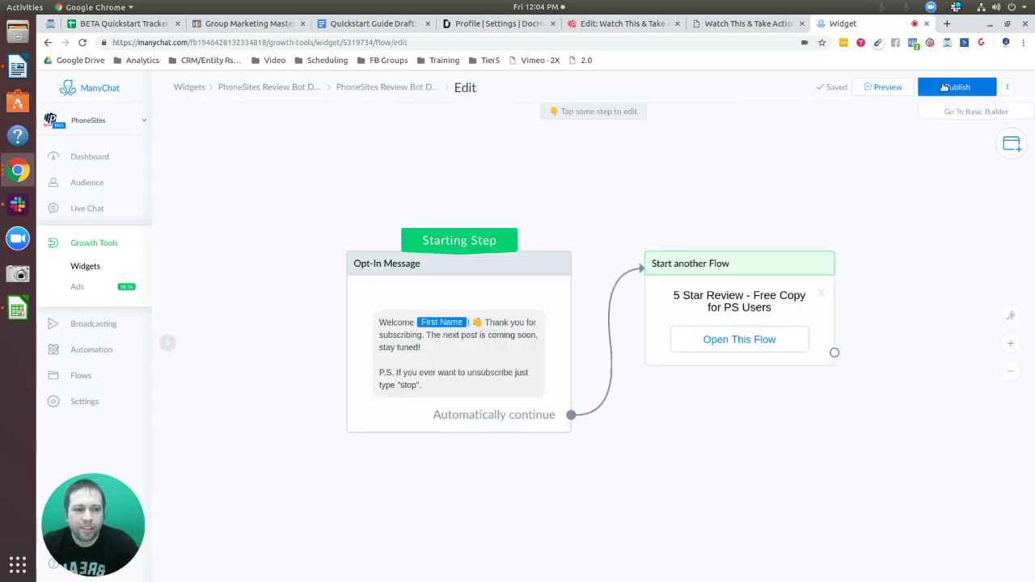
click(944, 87)
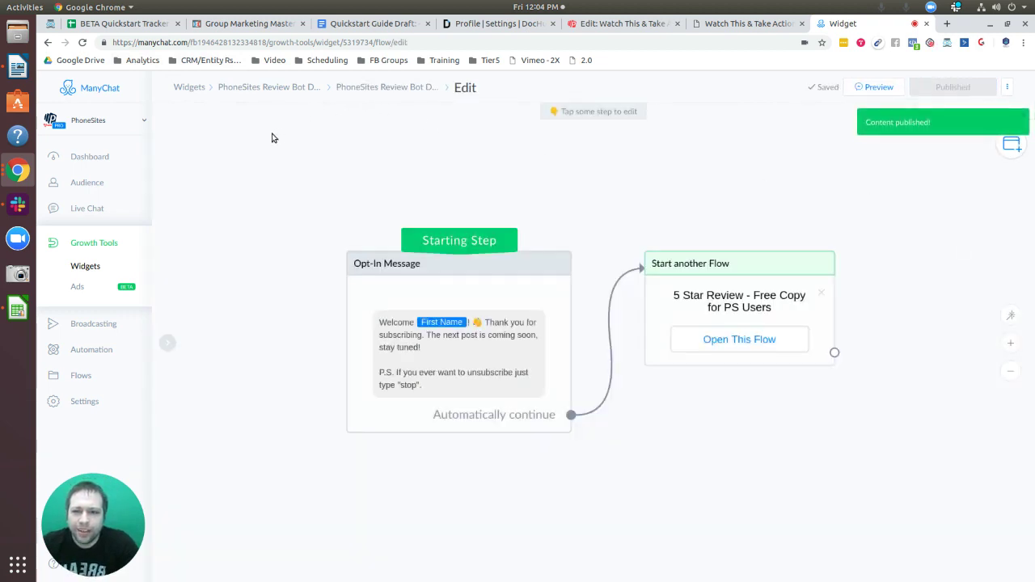
Return to the PhoneSites Review Bot Demo widget, go to its setup stage, and open the JavaScript snippet installation.
click(236, 89)
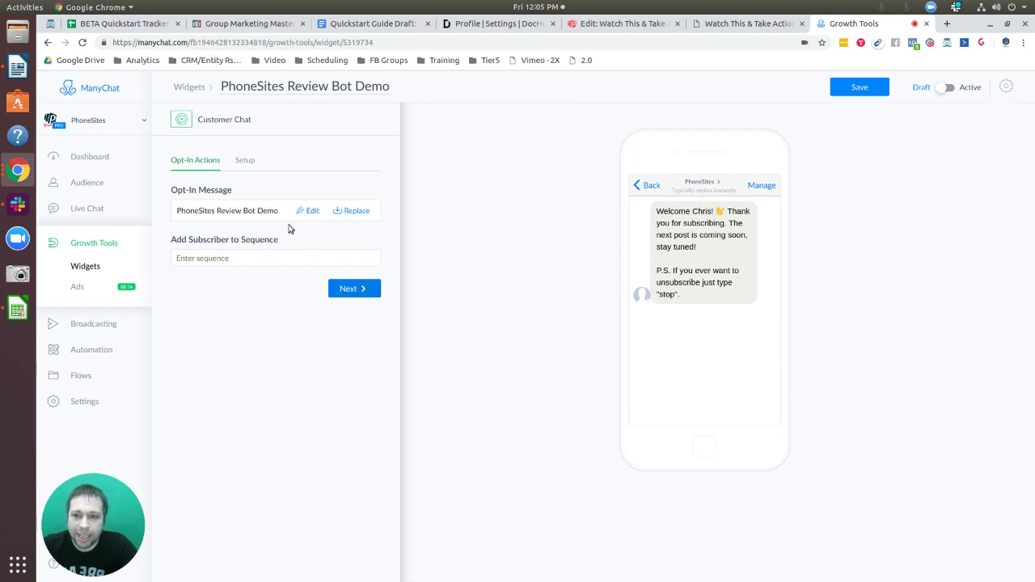
click(354, 288)
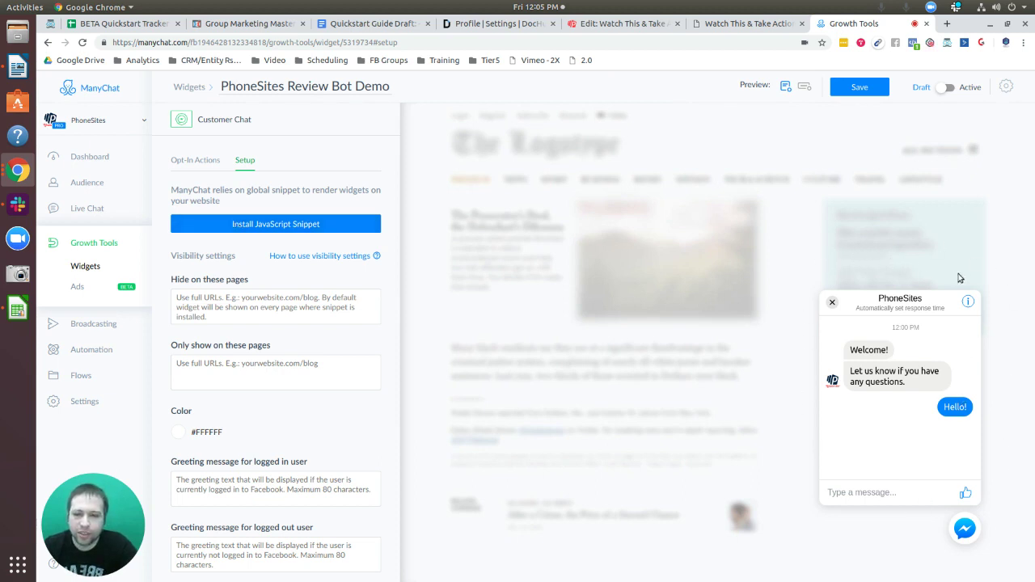
click(250, 226)
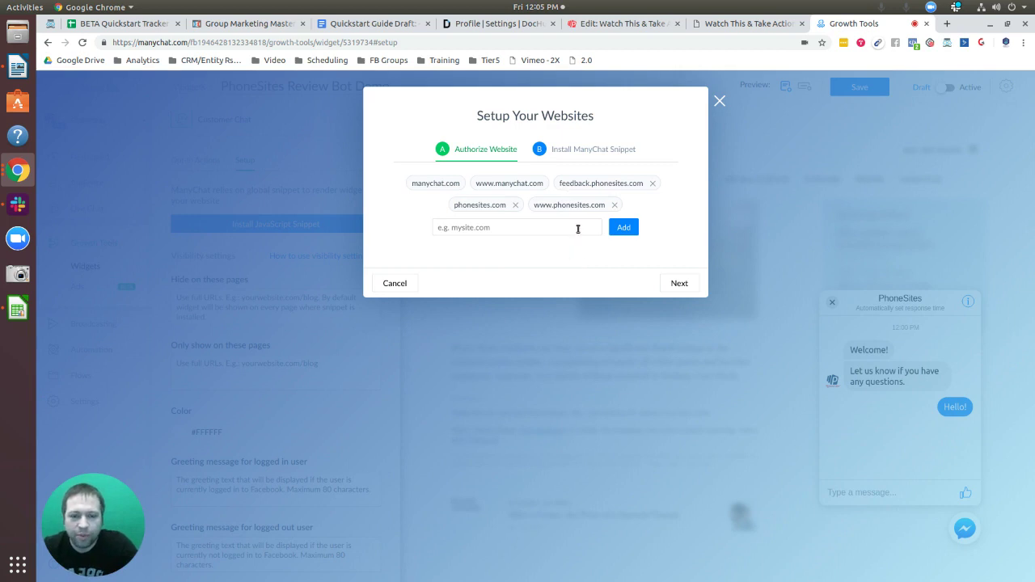
Keep the authorized websites as listed, copy the ManyChat snippet code to the clipboard, and finish the website setup.
click(496, 226)
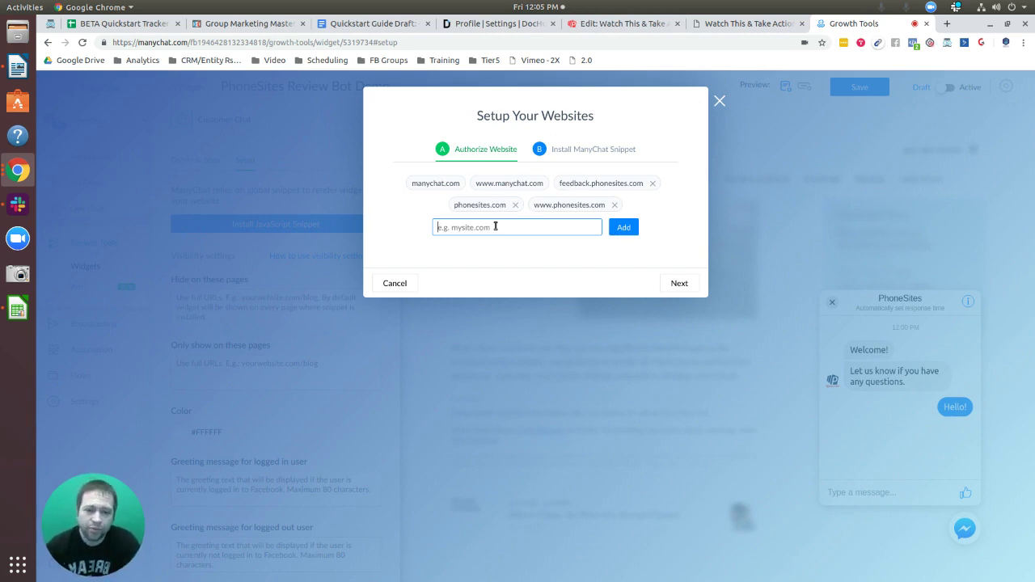
click(496, 228)
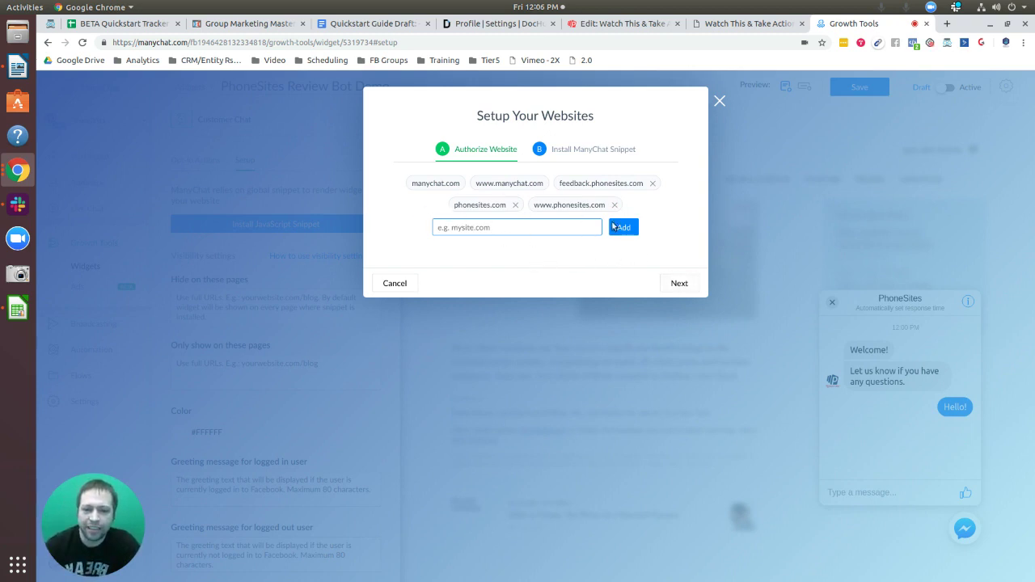
click(679, 284)
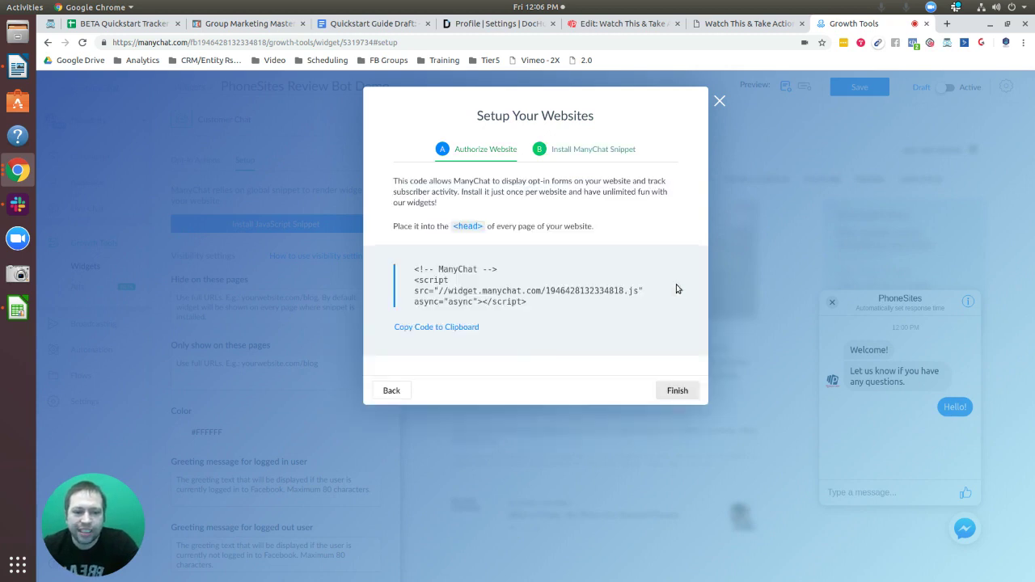
click(447, 328)
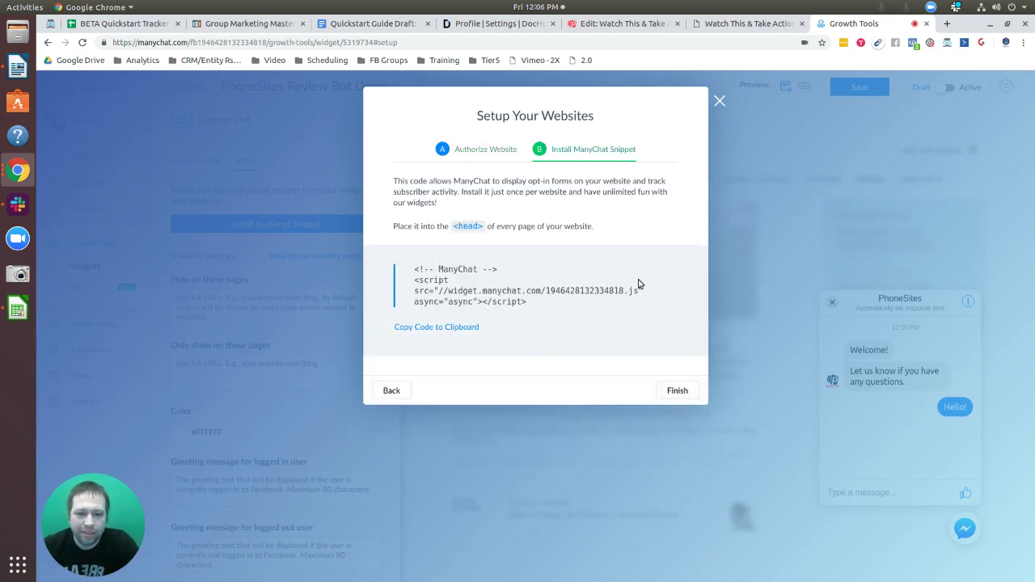
click(426, 328)
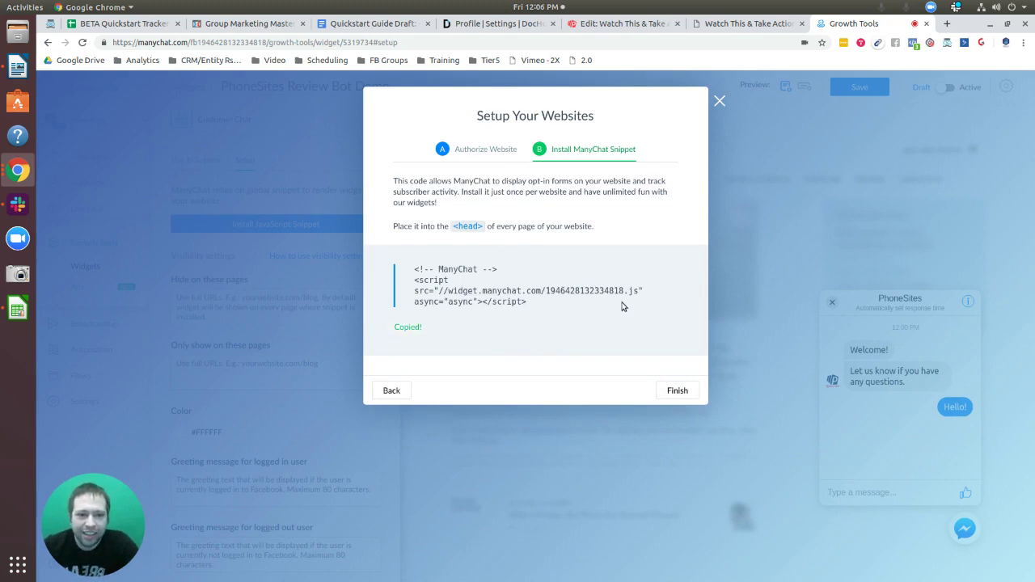
click(678, 391)
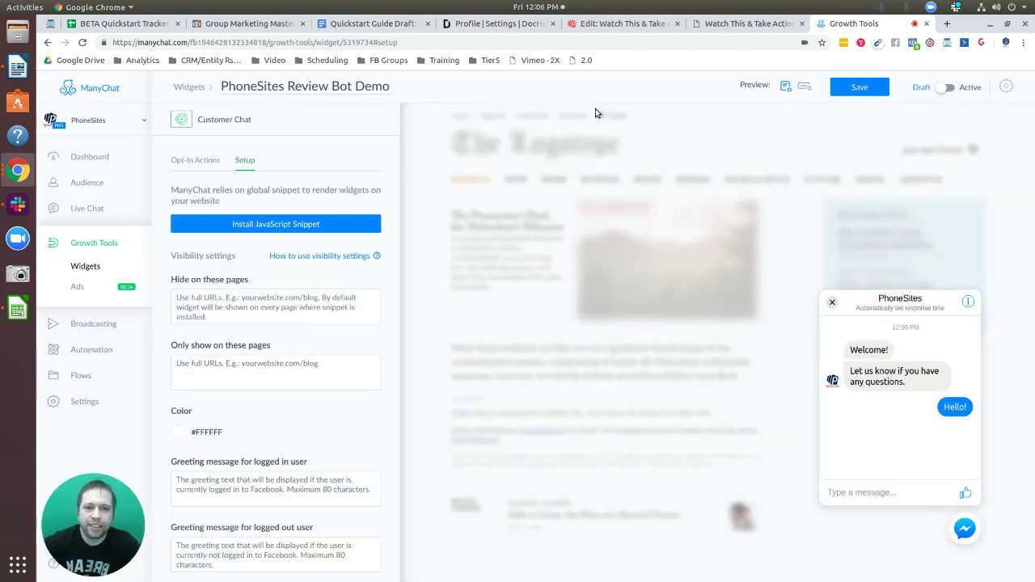
In the PhoneSites editor, paste the ManyChat snippet into the empty subheadline block of the Watch This & Take Action page and save.
click(607, 24)
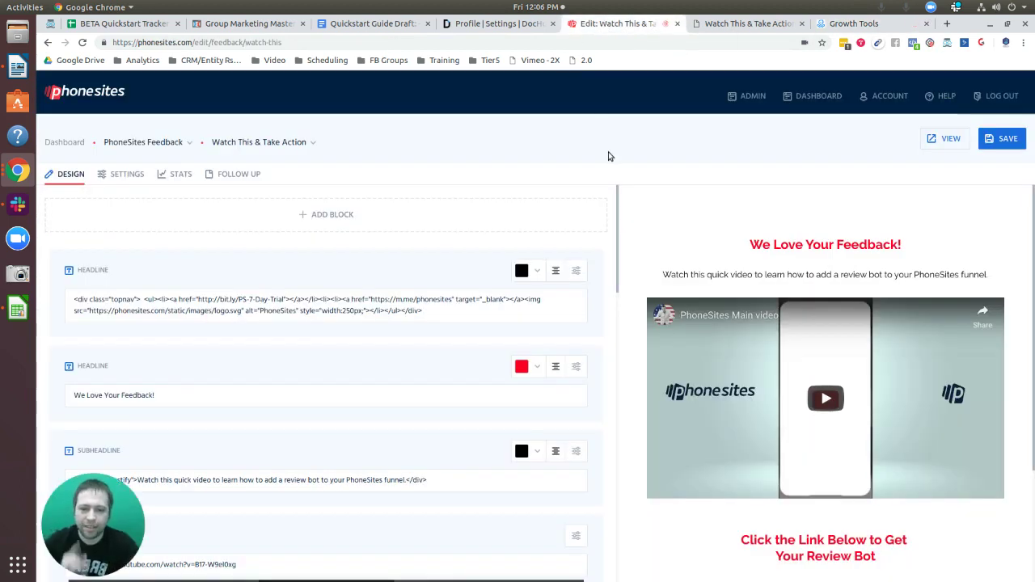
scroll(229, 429, down, 15)
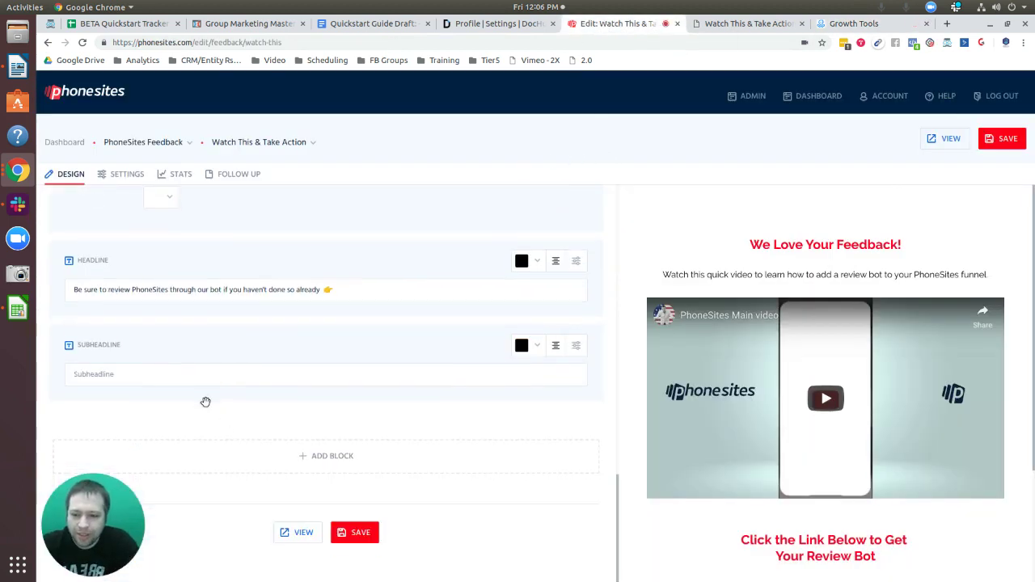
click(169, 379)
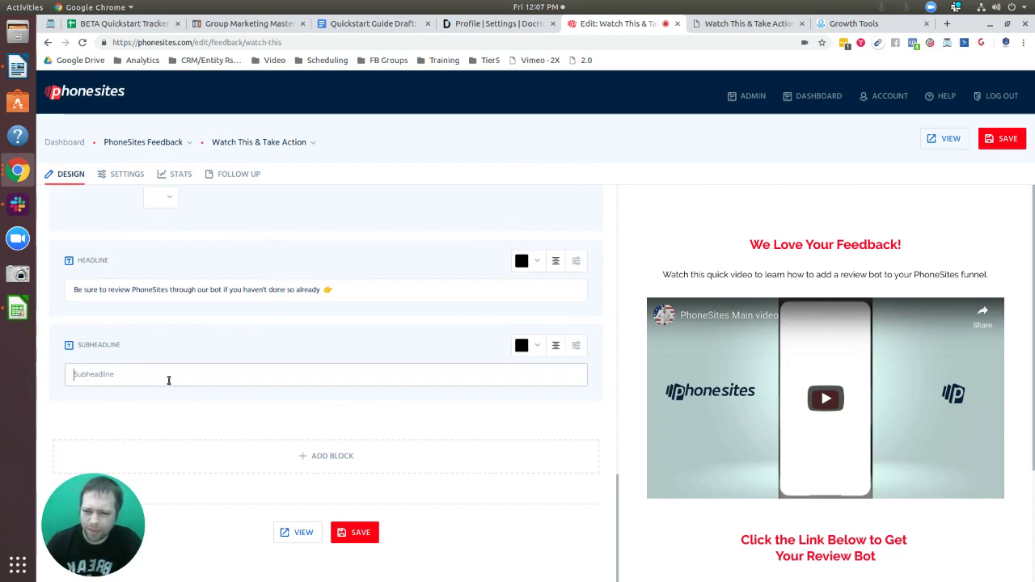
key(ctrl+v)
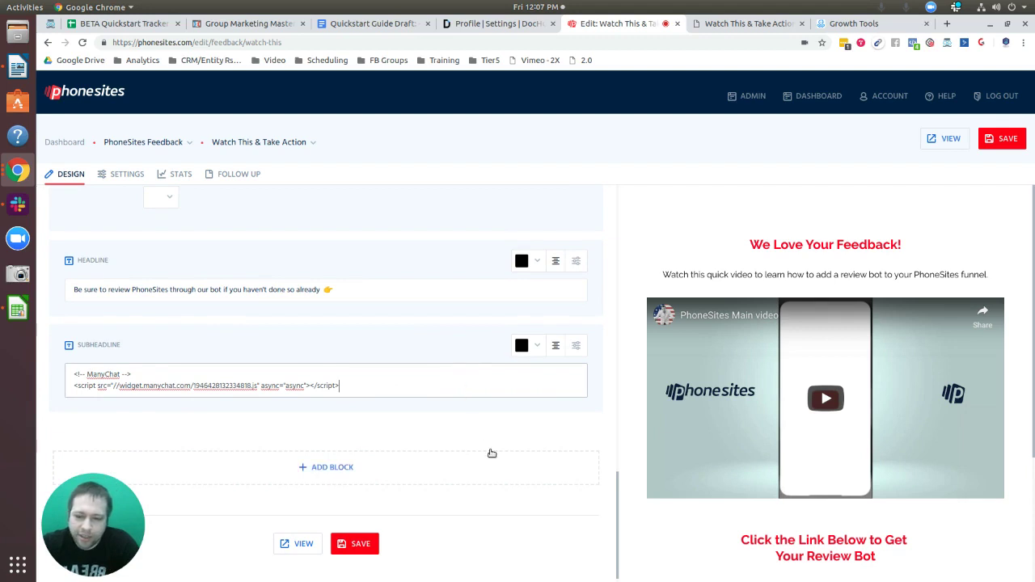
click(353, 545)
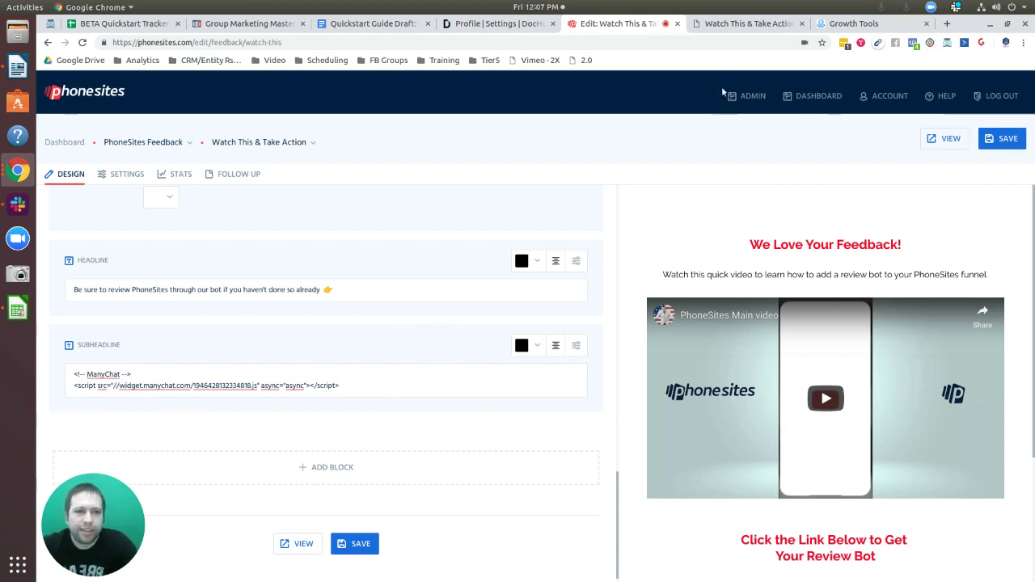
Compare the Messenger chat on the live PhoneSites feedback pages with the Customer Chat preview and settings in ManyChat.
click(728, 24)
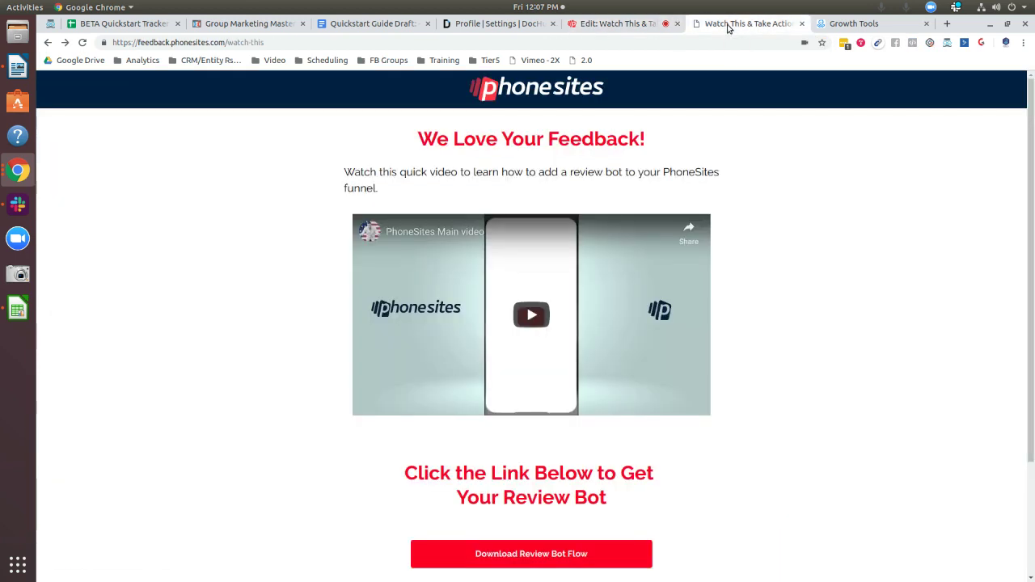
click(846, 24)
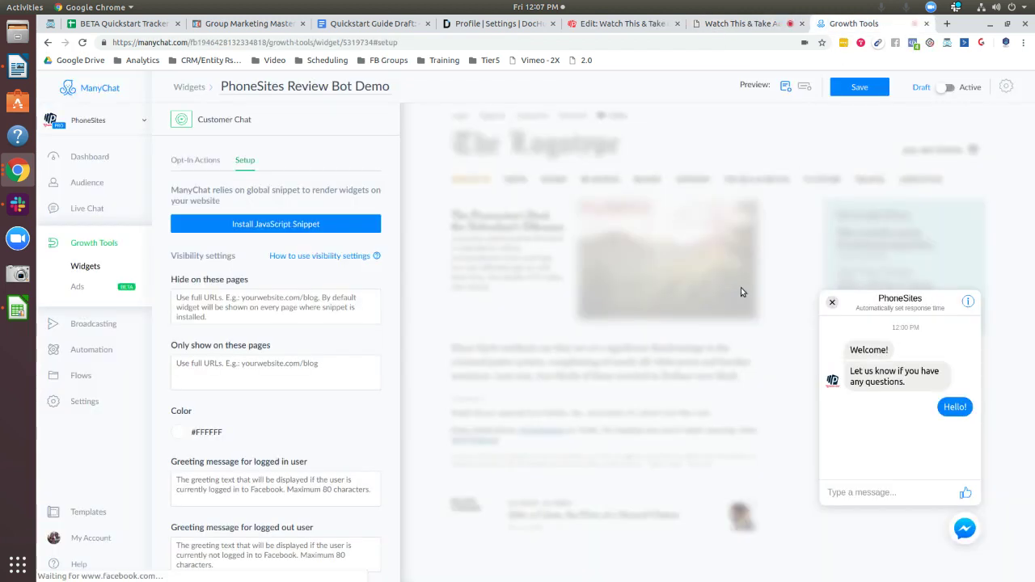
scroll(327, 380, down, 1)
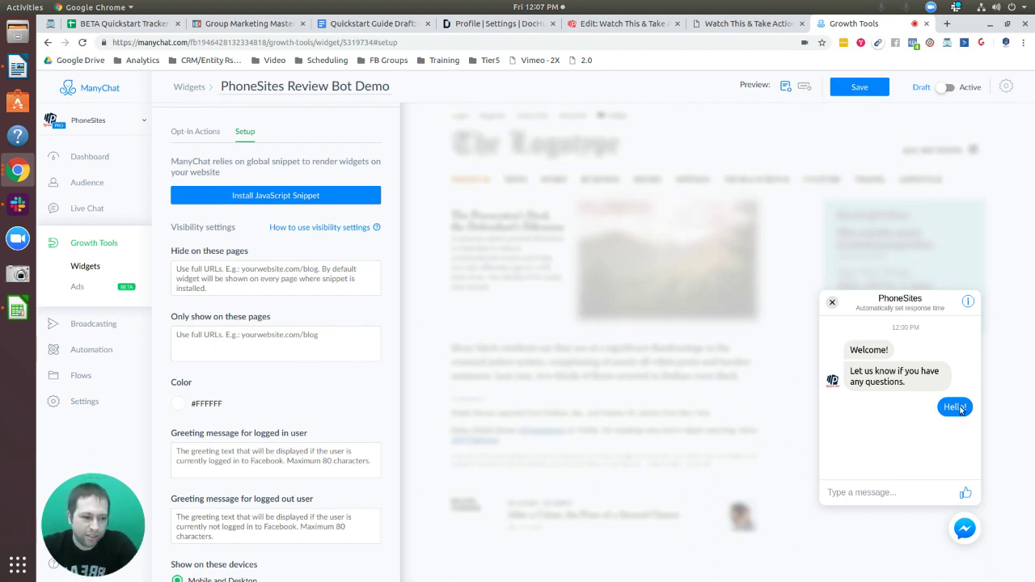
click(615, 24)
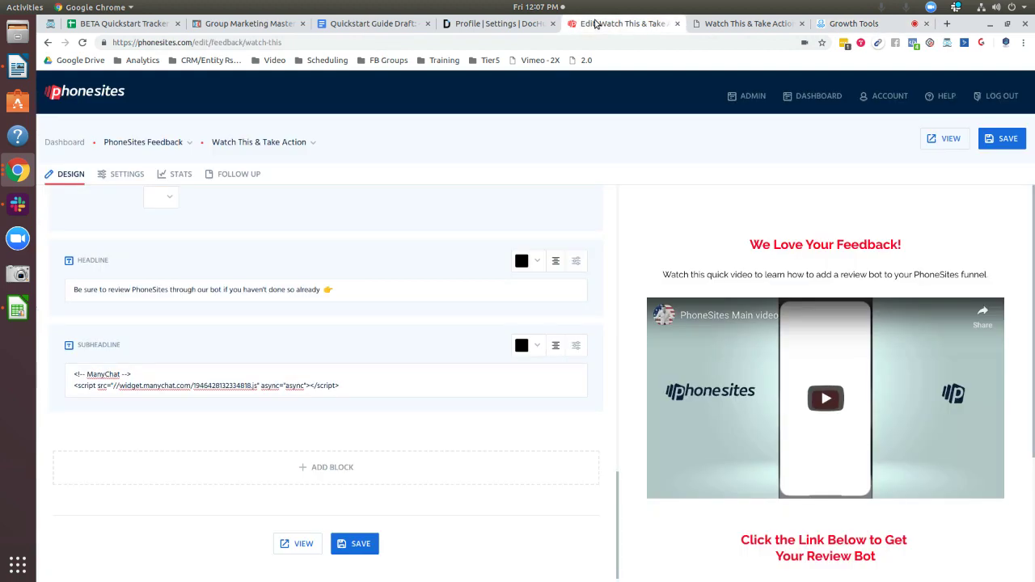
click(708, 29)
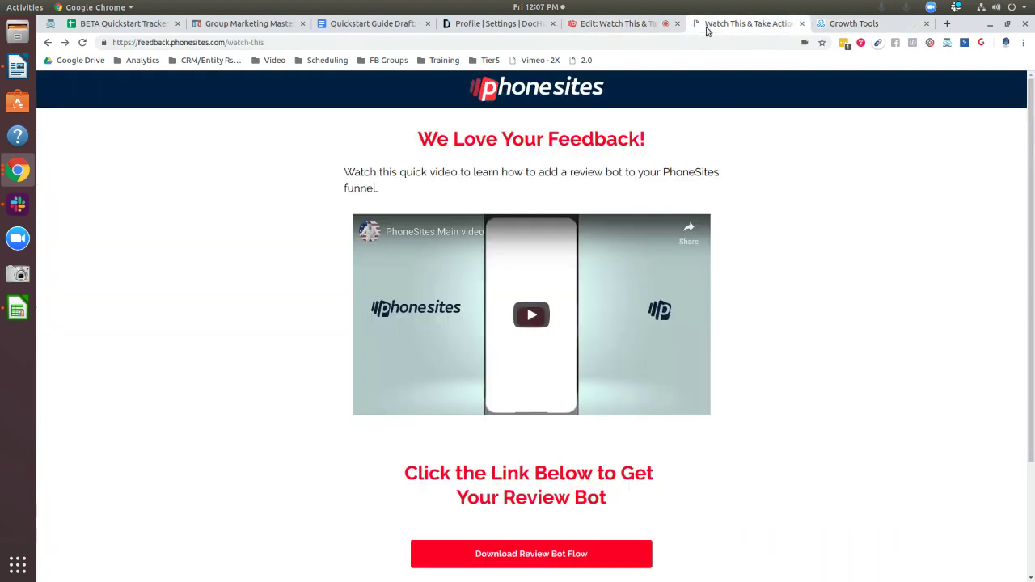
click(49, 42)
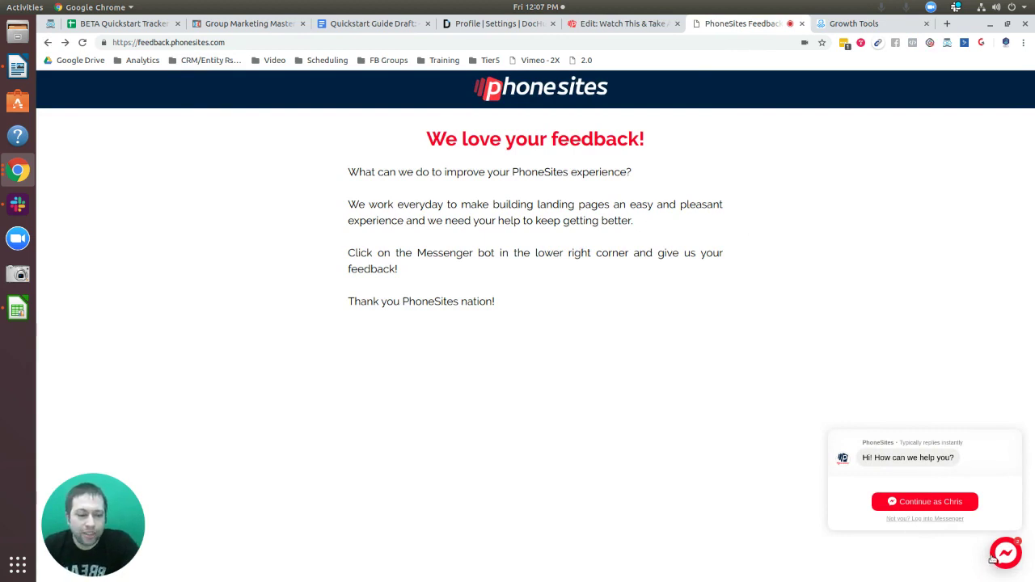
click(853, 22)
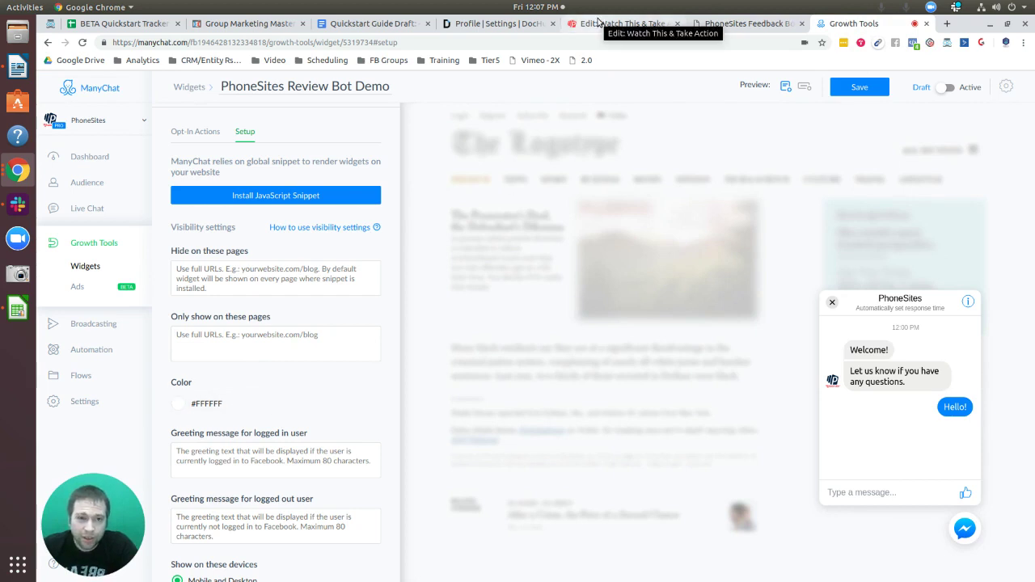
click(622, 23)
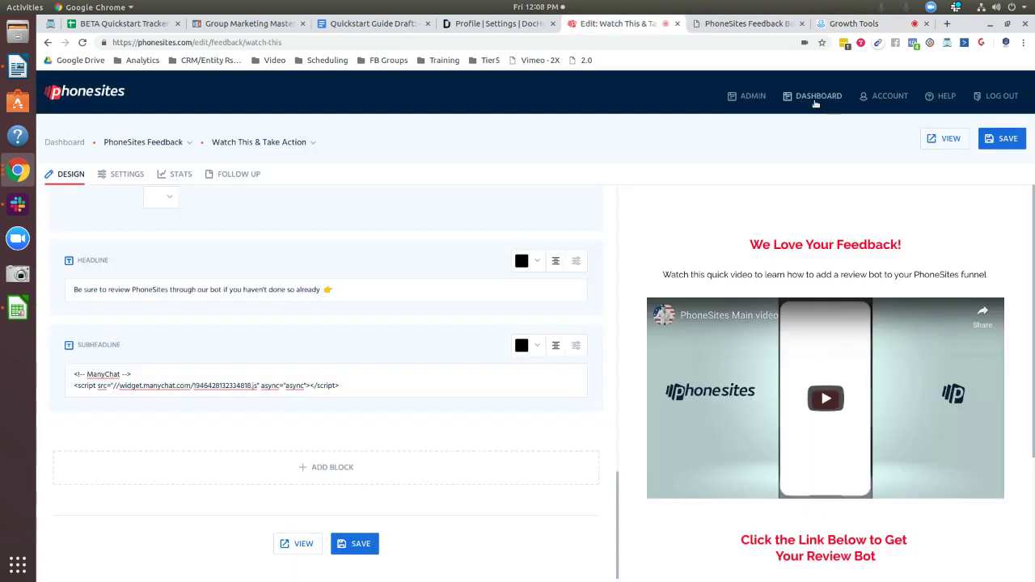
Inspect the "We love your feedback!" headline on the live feedback page and copy its color code #ff1a1a.
click(724, 23)
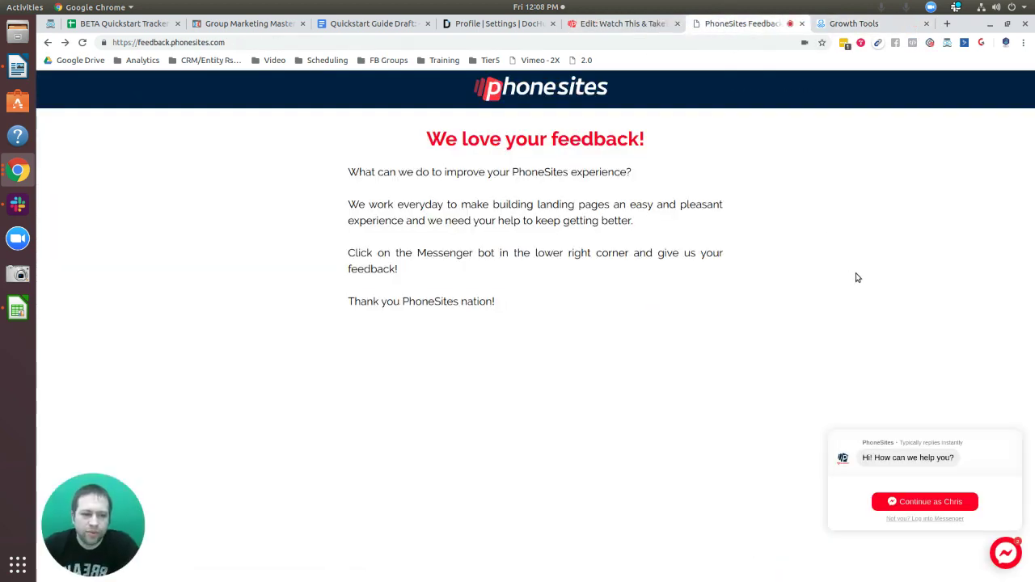
drag(595, 138, 462, 137)
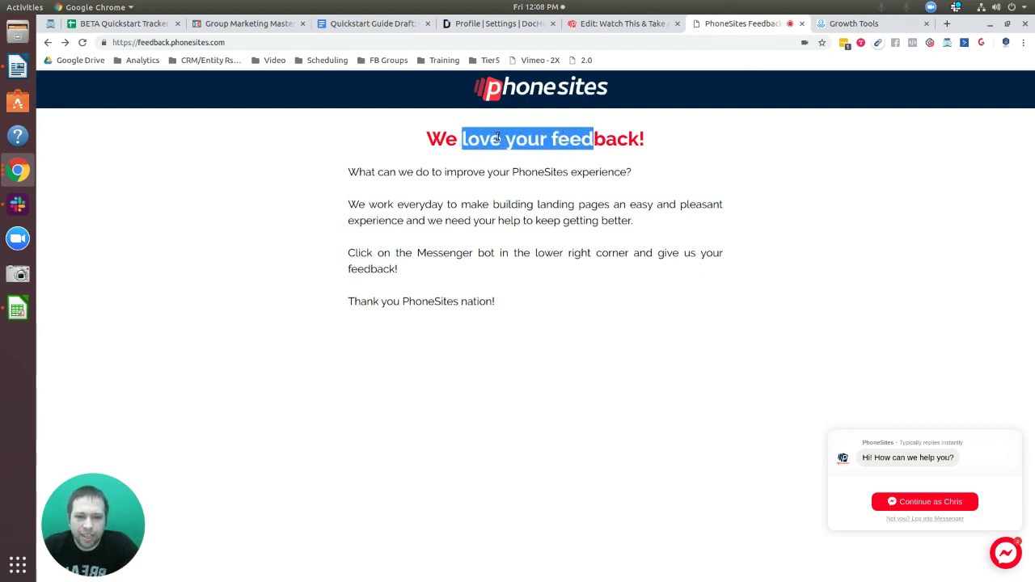
right_click(482, 139)
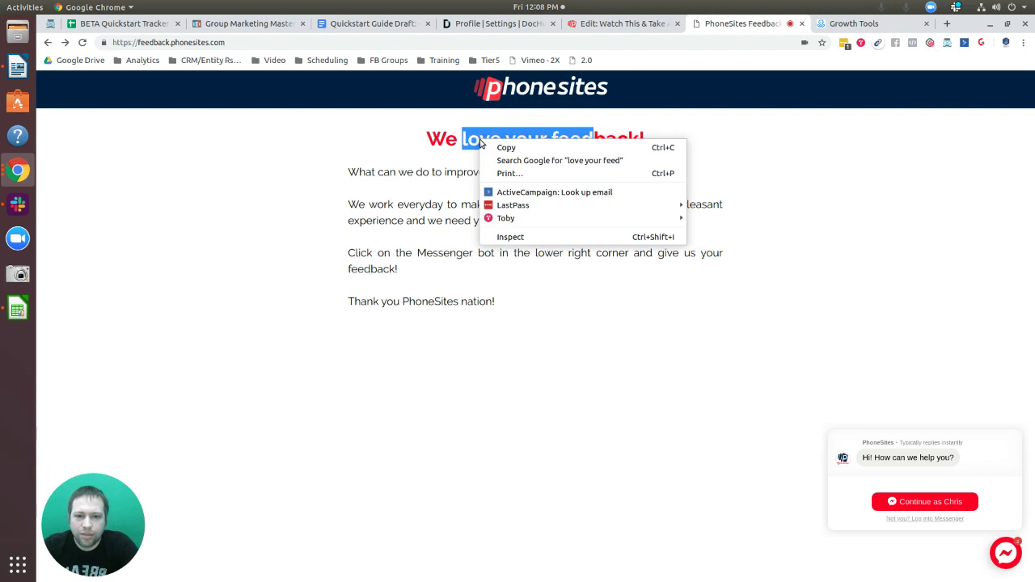
click(519, 240)
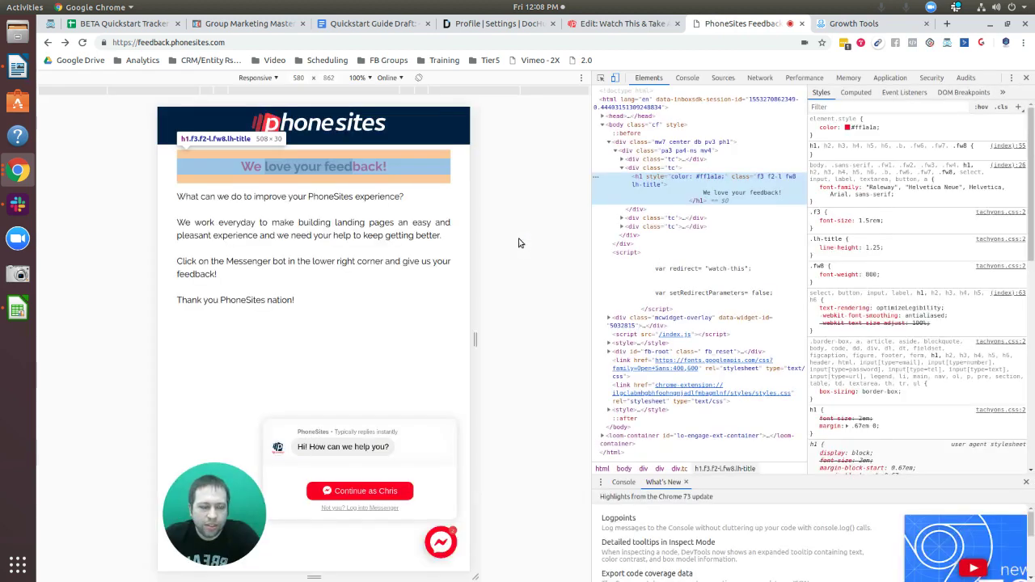
drag(269, 171, 331, 173)
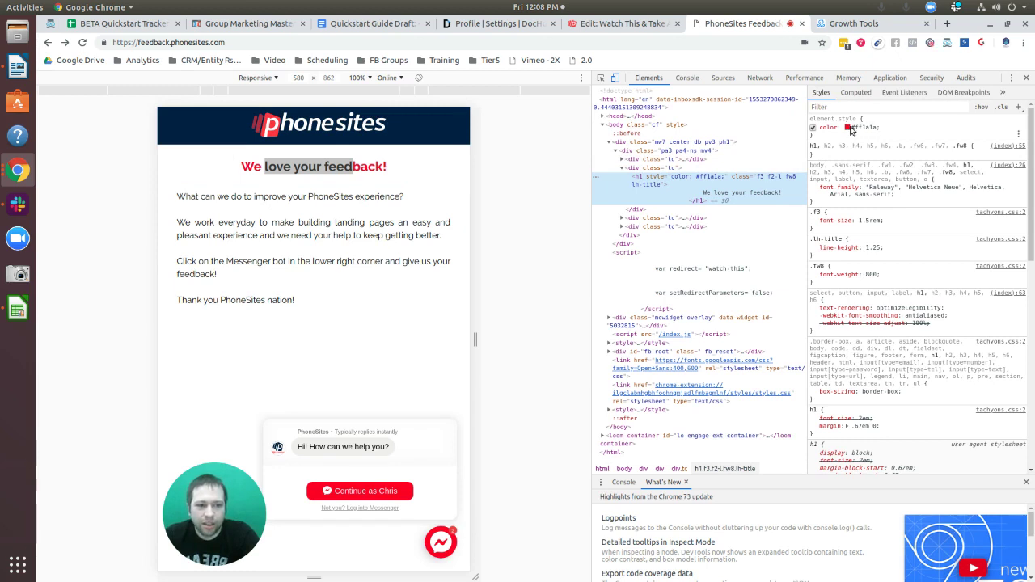
click(873, 127)
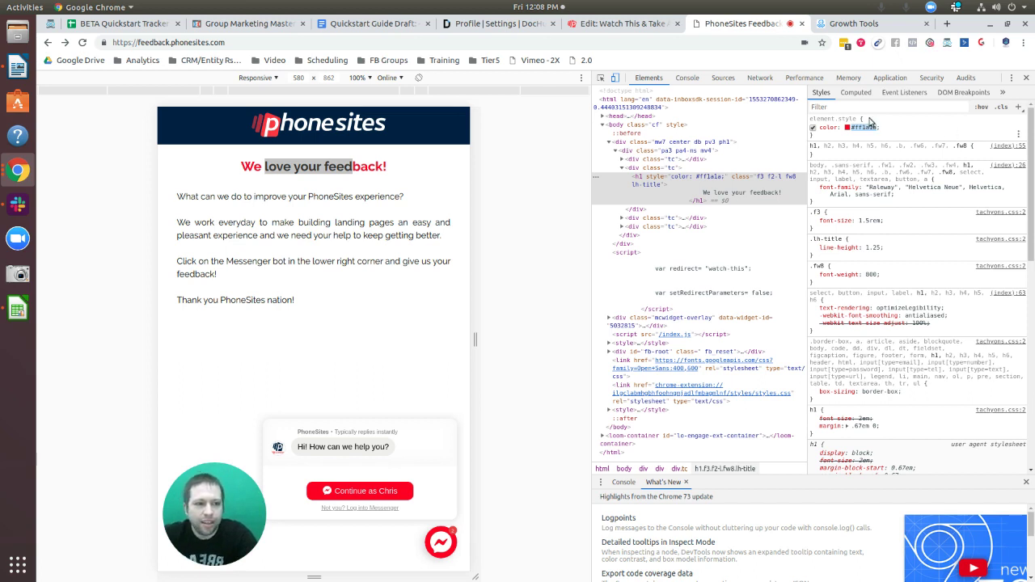
right_click(881, 129)
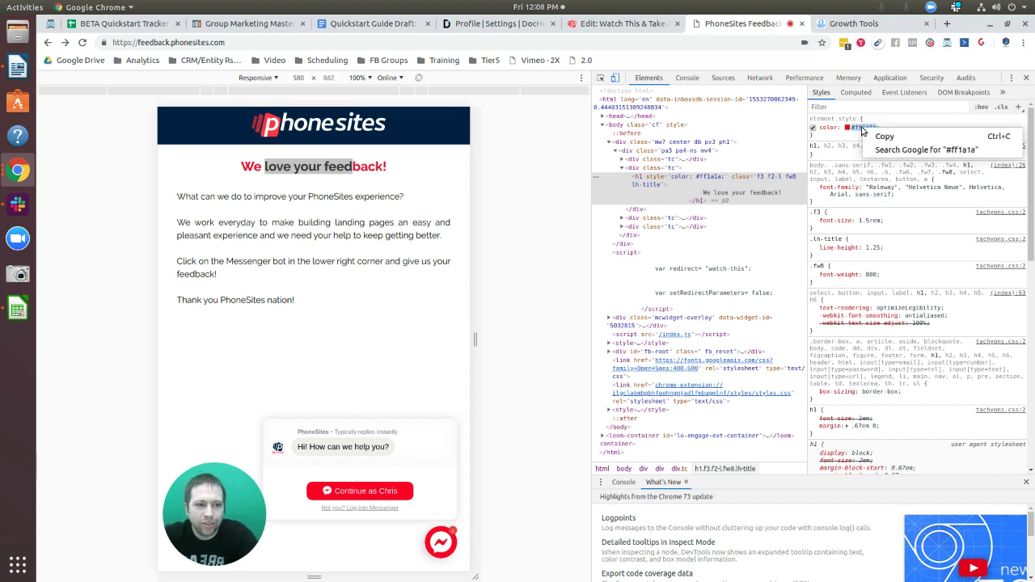
click(876, 137)
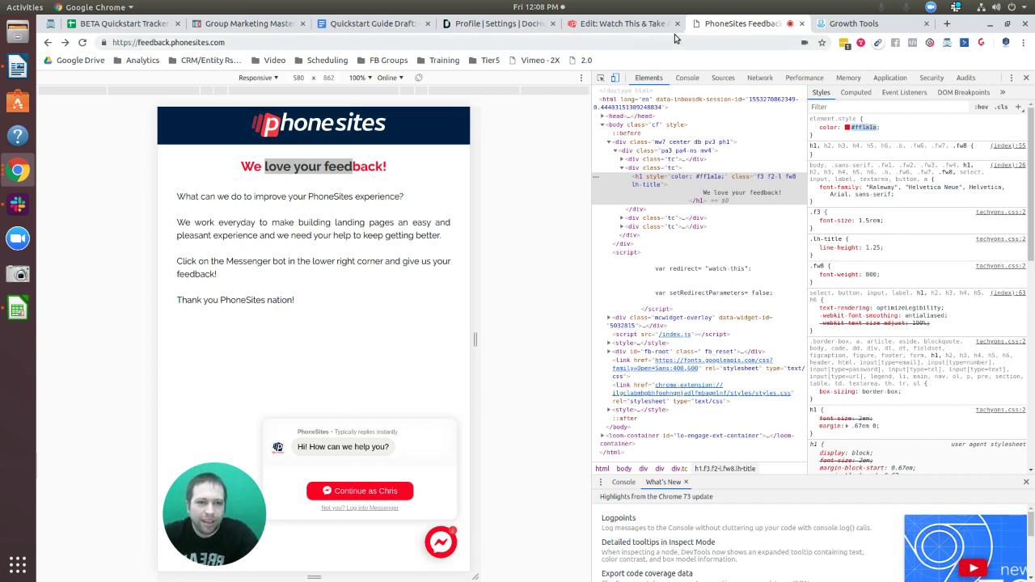
Set the Customer Chat widget's color in ManyChat to the copied hex code #FF1A1A and close the color picker.
click(614, 25)
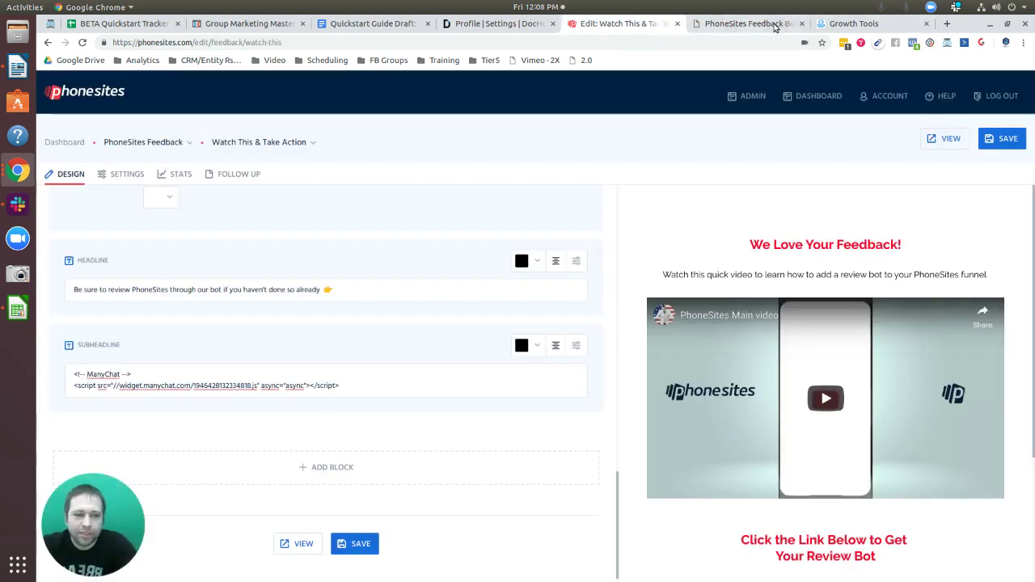
click(833, 23)
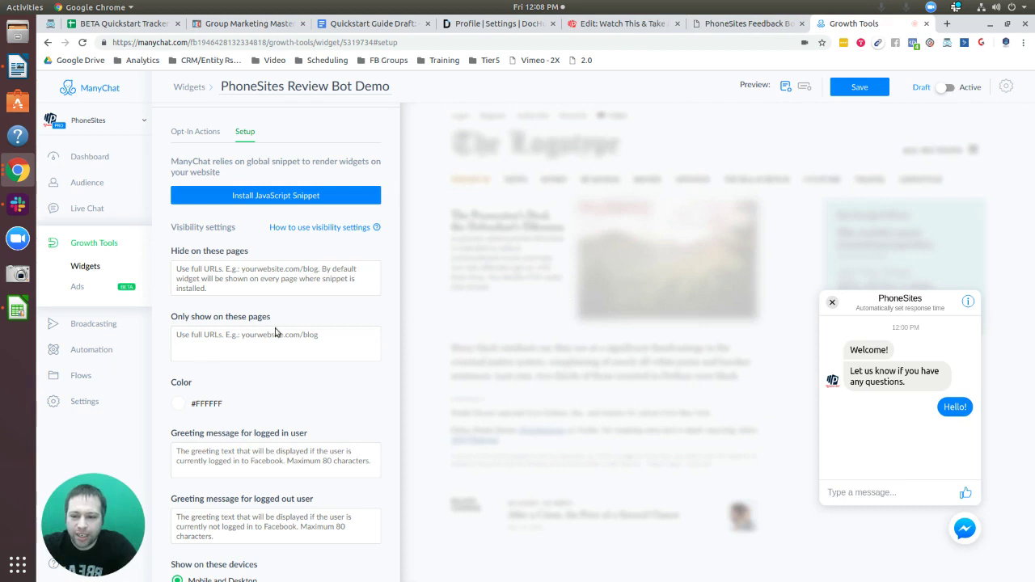
click(231, 406)
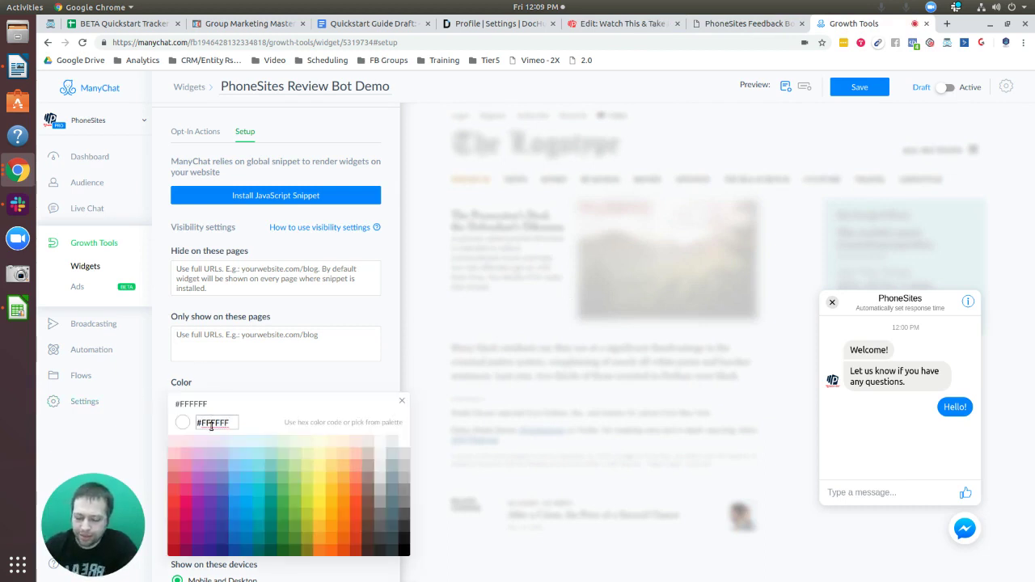
key(ctrl+a)
key(ctrl+v)
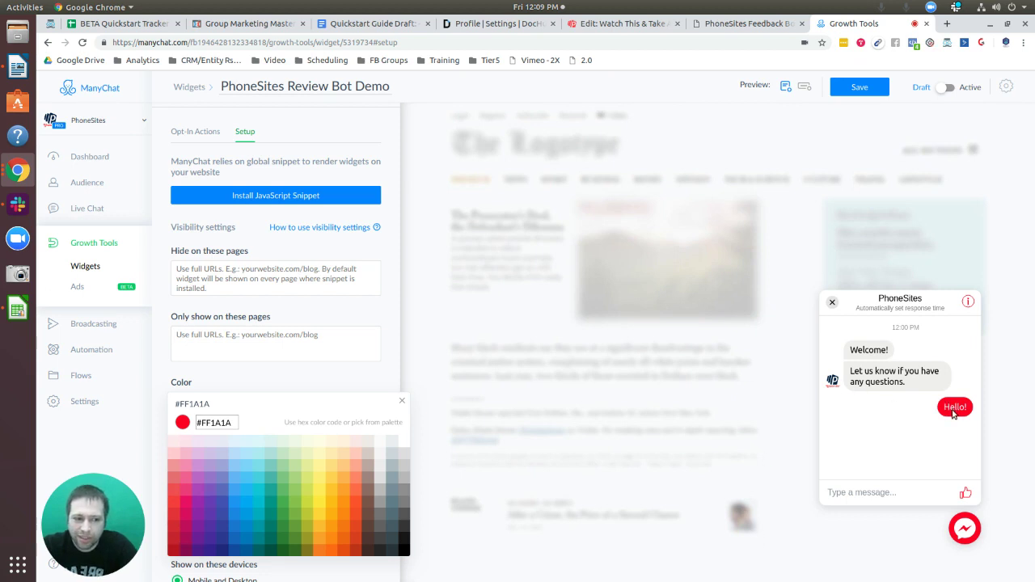
click(402, 401)
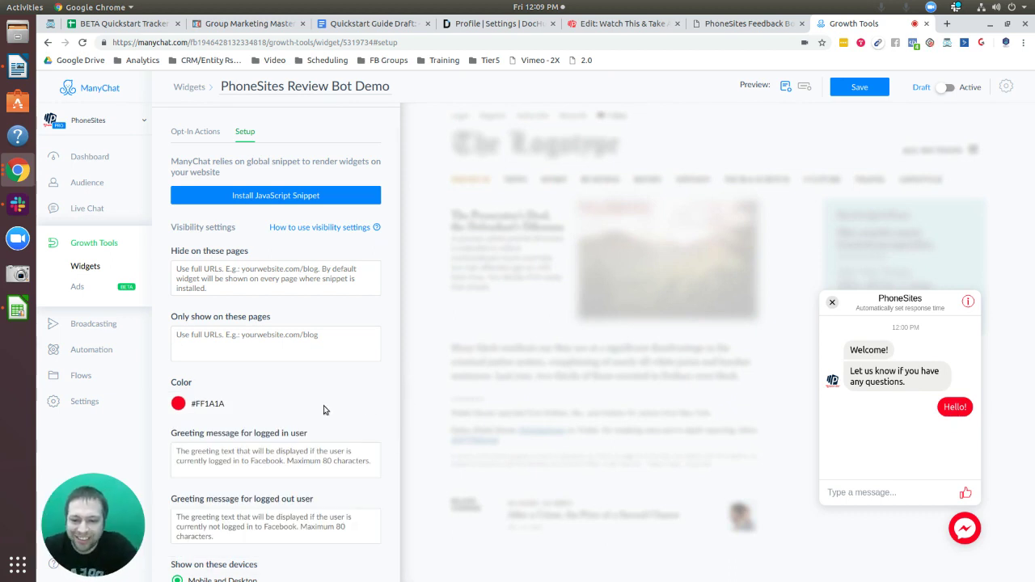
Set the widget to open the chat window on desktop but not mobile when first seen, save it, and switch it to active.
scroll(362, 366, down, 5)
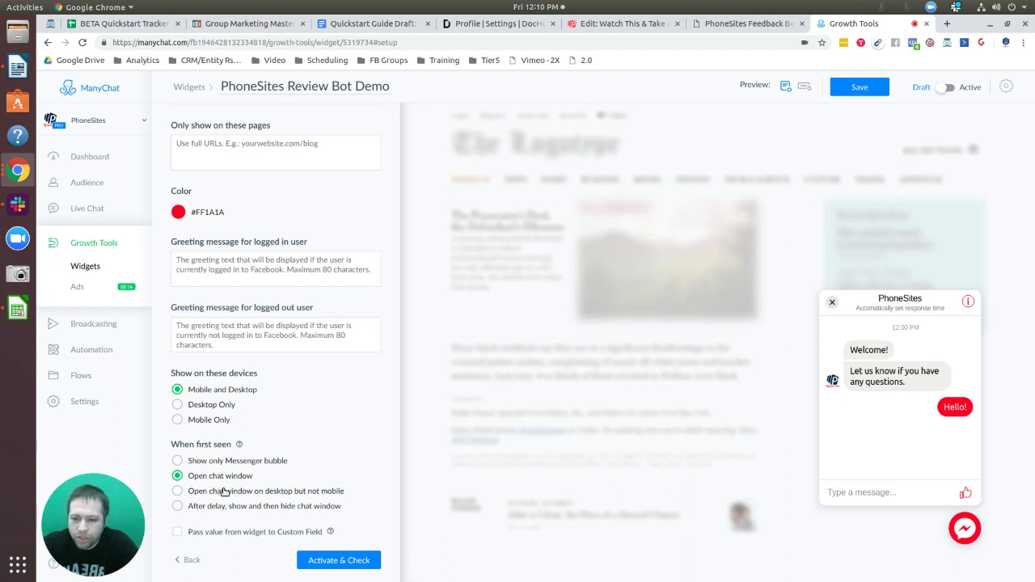
click(259, 495)
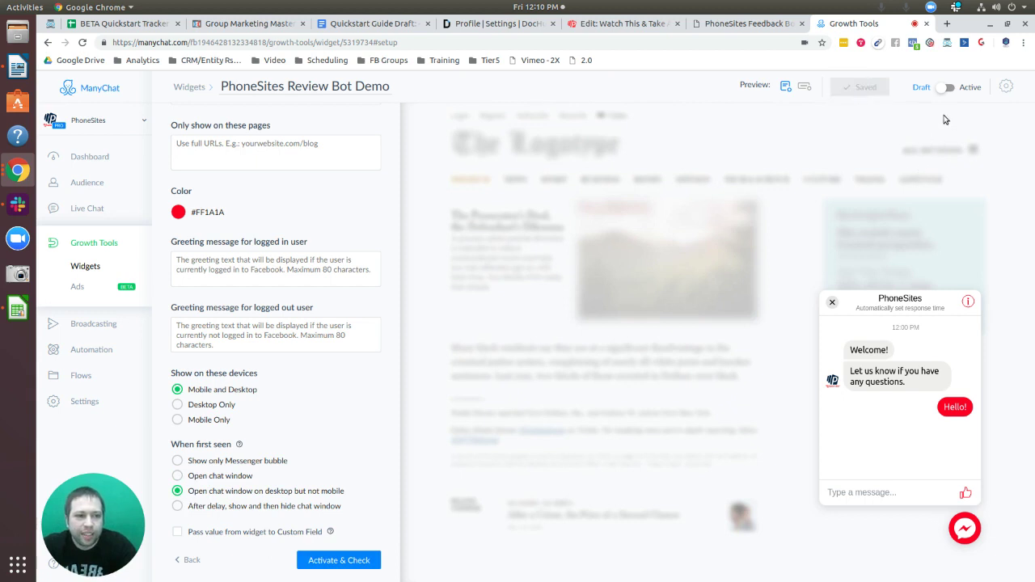
click(948, 91)
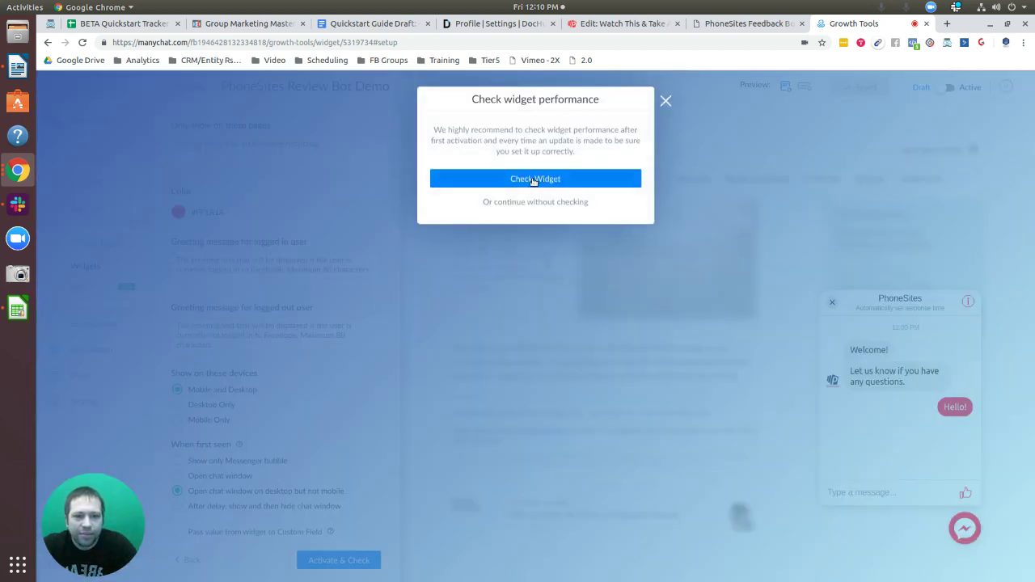
click(534, 181)
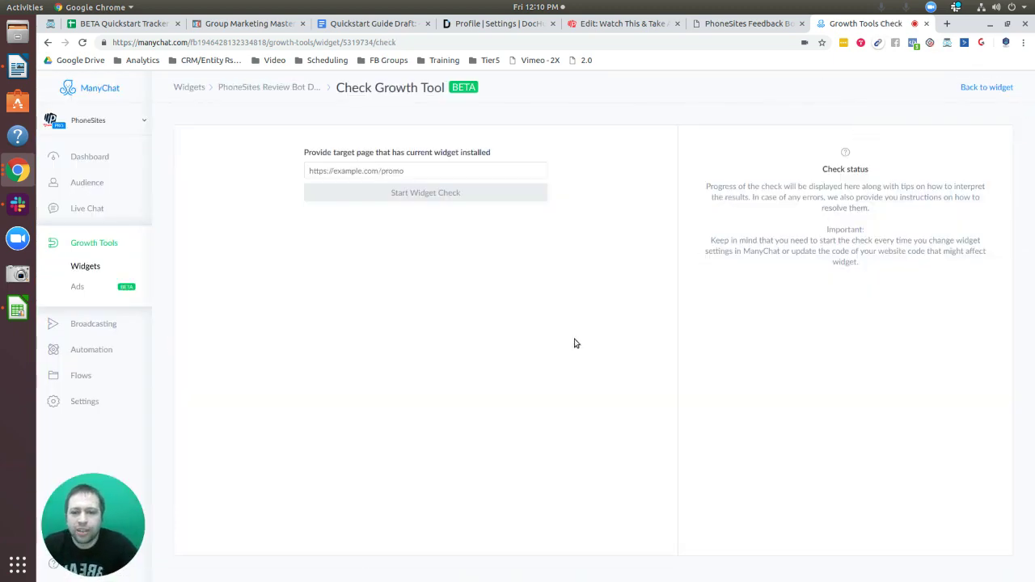
click(627, 23)
click(732, 24)
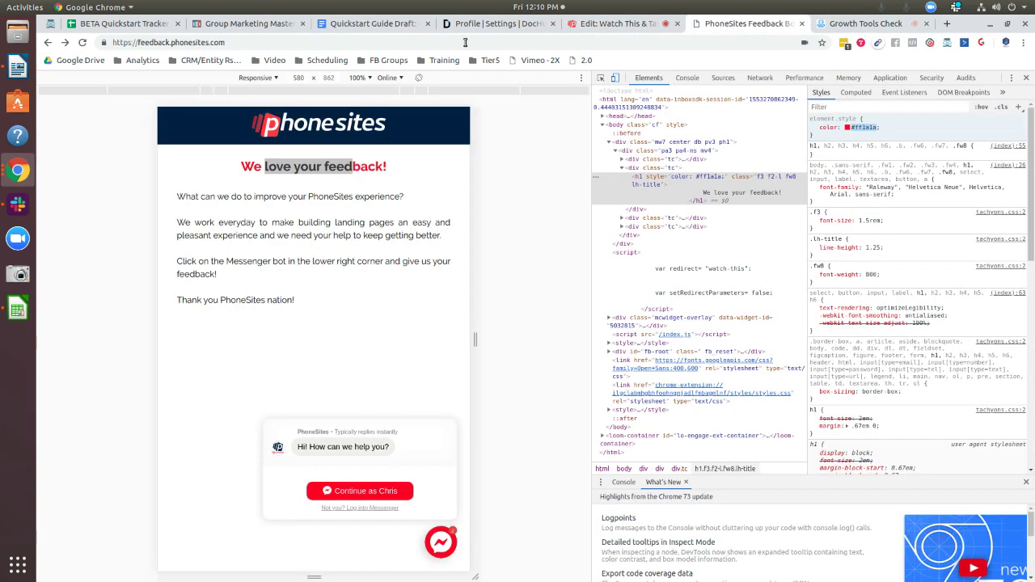
click(465, 42)
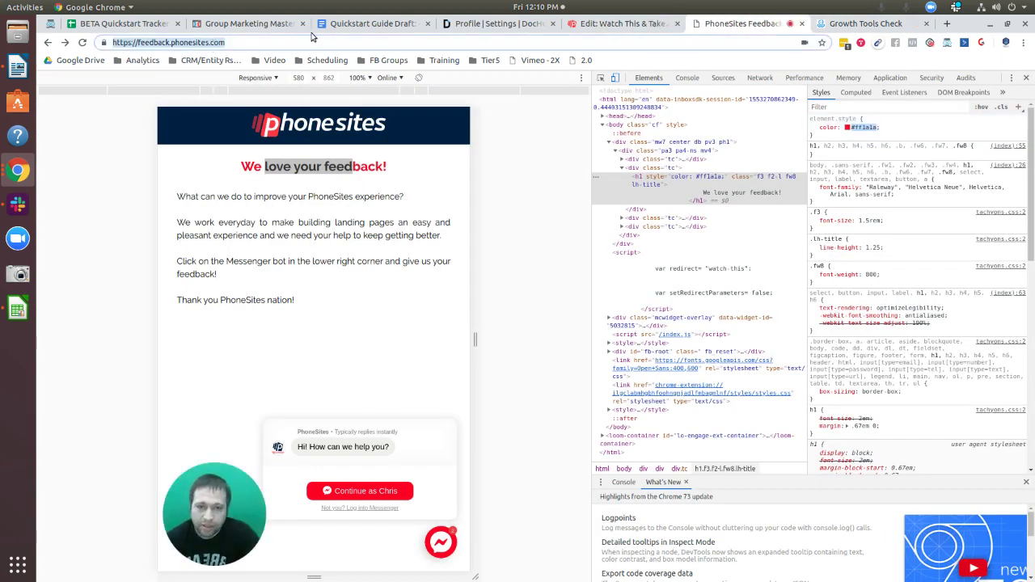
click(829, 24)
click(432, 167)
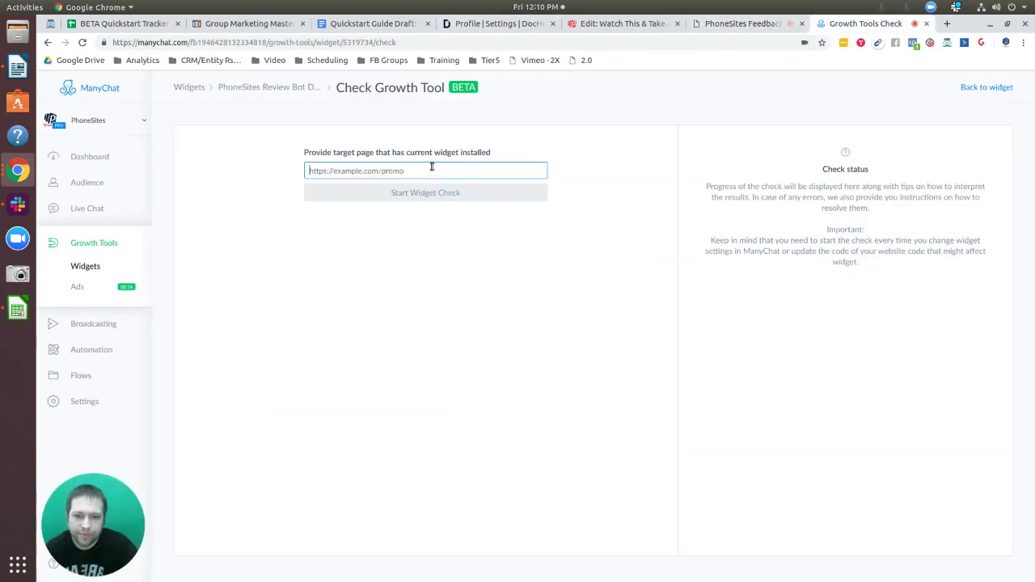
key(ctrl+v)
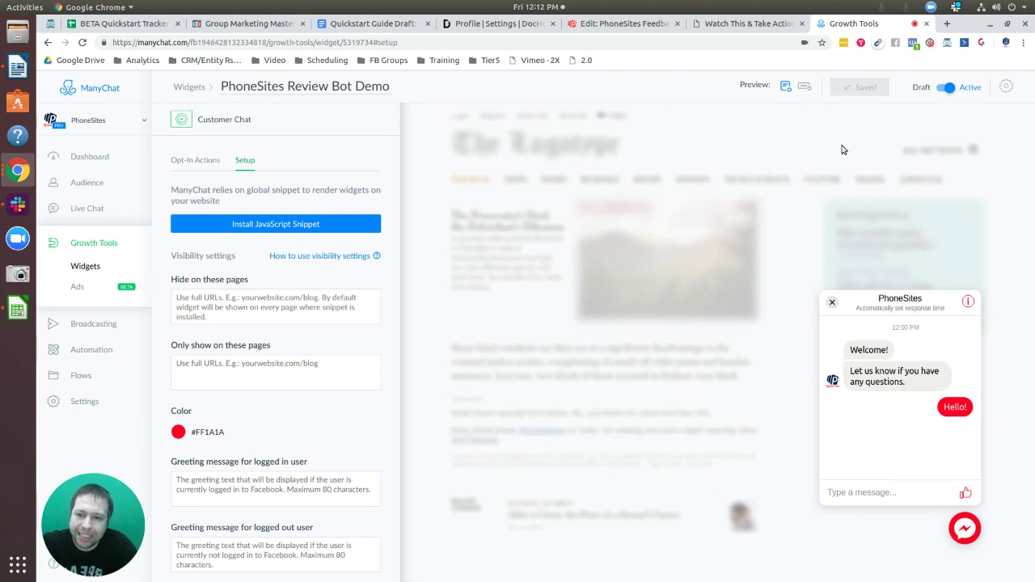
Return to the widget list, then reload the live watch-this page and test its Messenger chat with a 5-star rating.
click(192, 87)
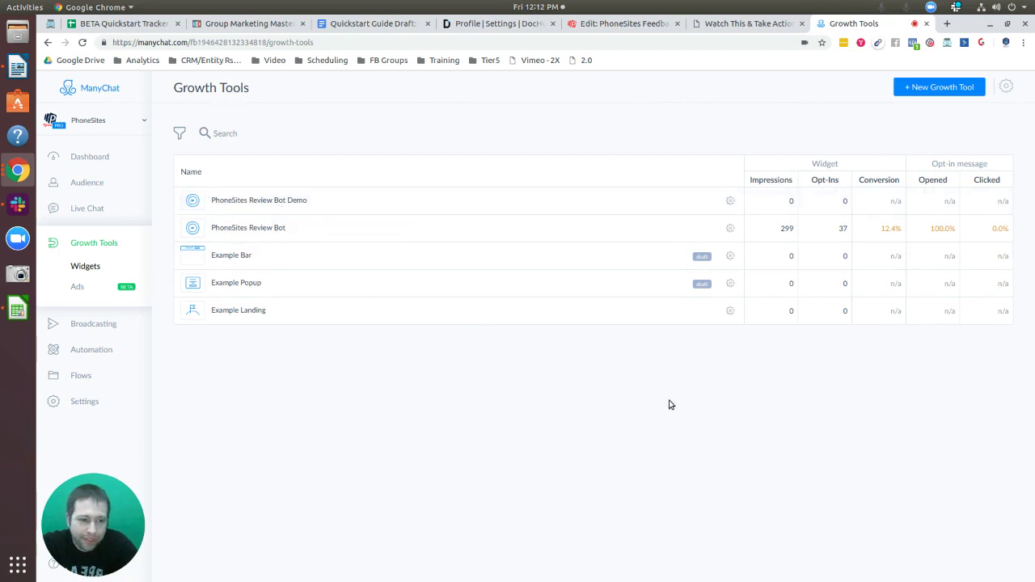
click(740, 23)
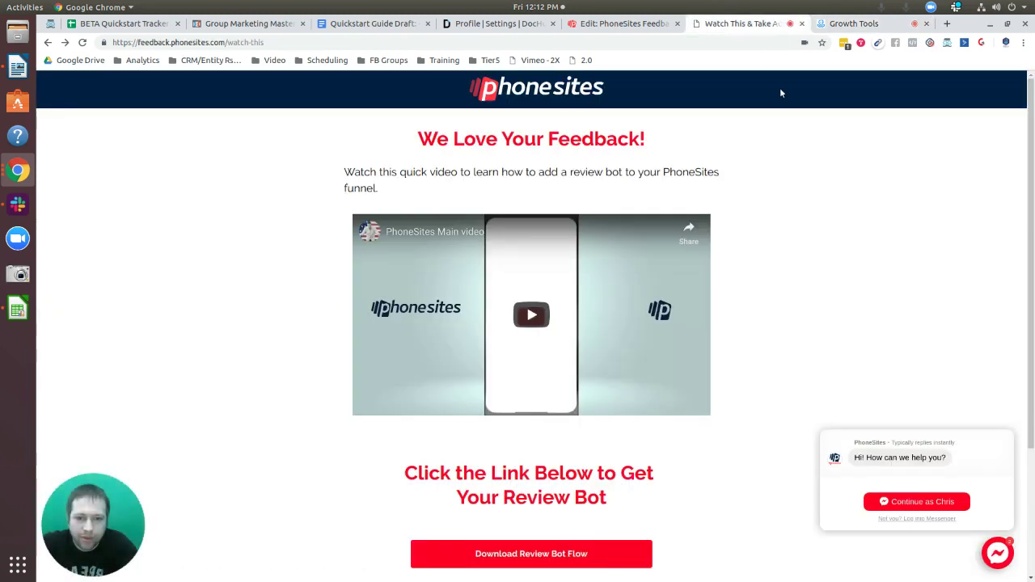
click(81, 45)
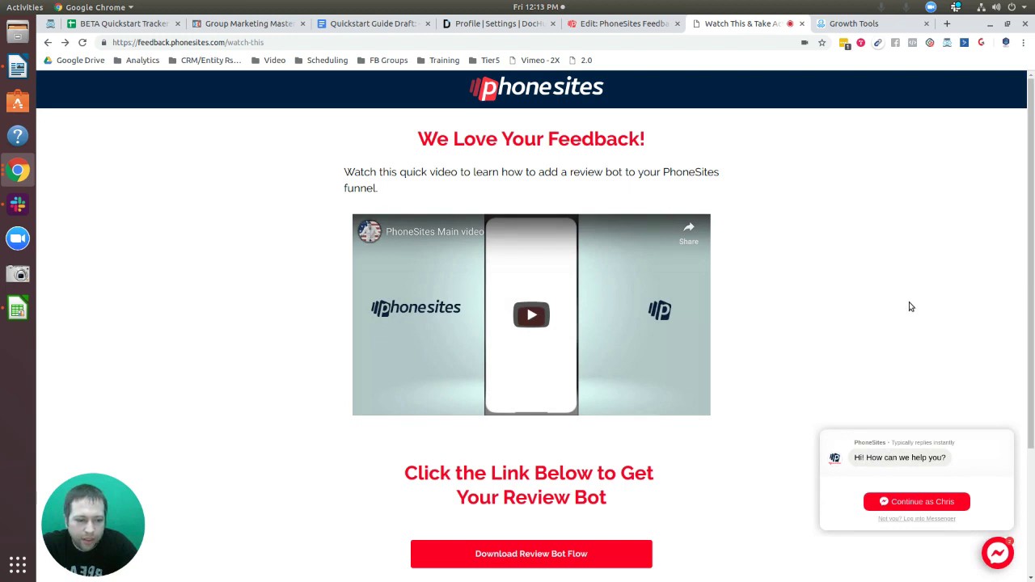
click(927, 503)
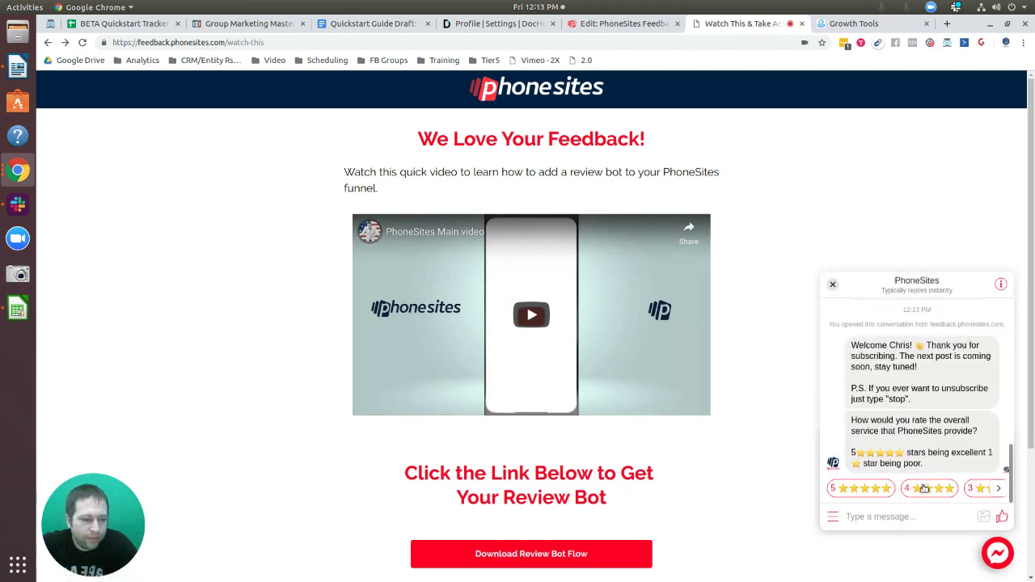
click(864, 488)
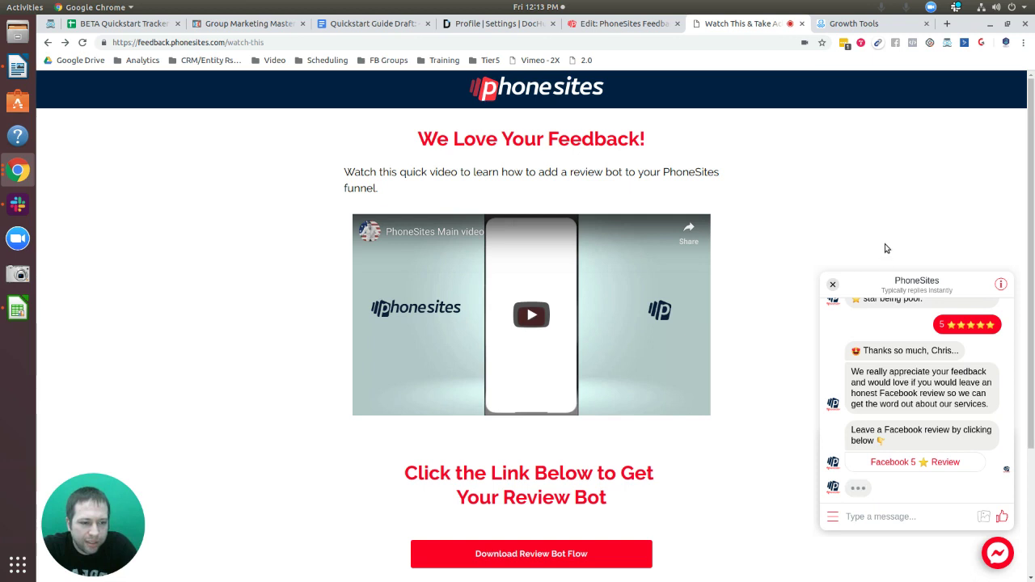
Switch the PhoneSites editor to the Watch This & Take Action page and look through its content blocks.
click(590, 23)
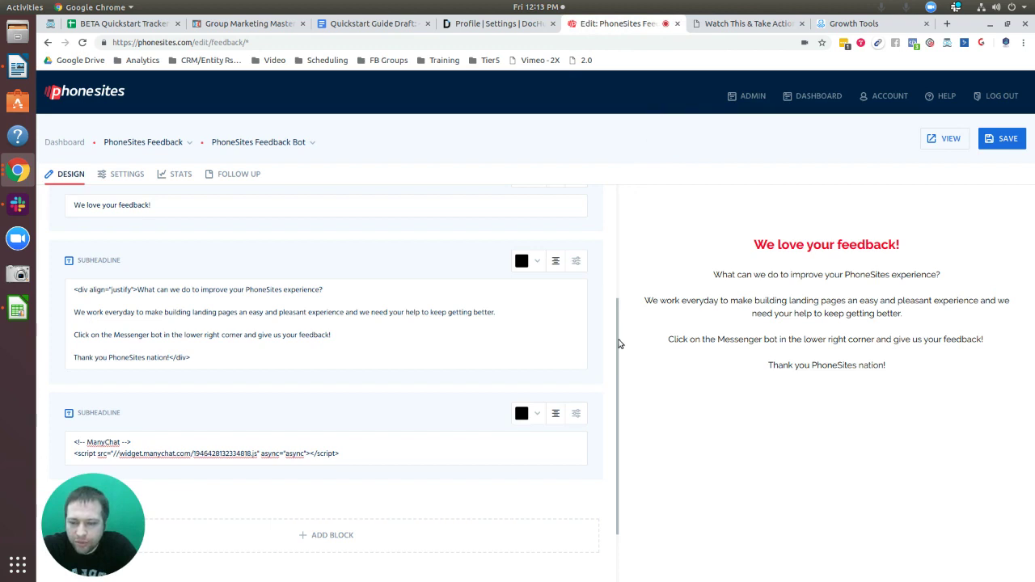
click(250, 146)
click(255, 164)
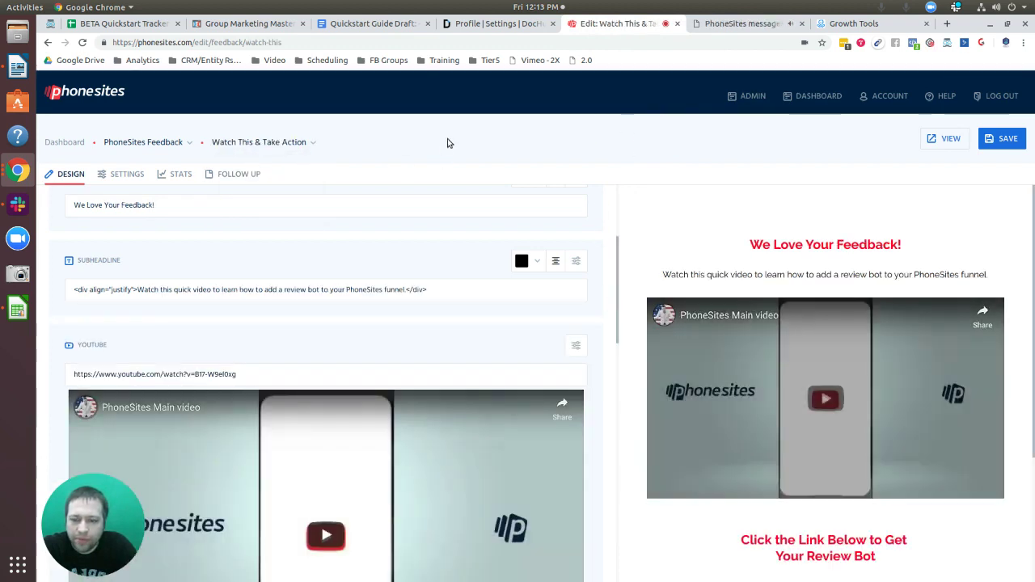
scroll(510, 292, down, 15)
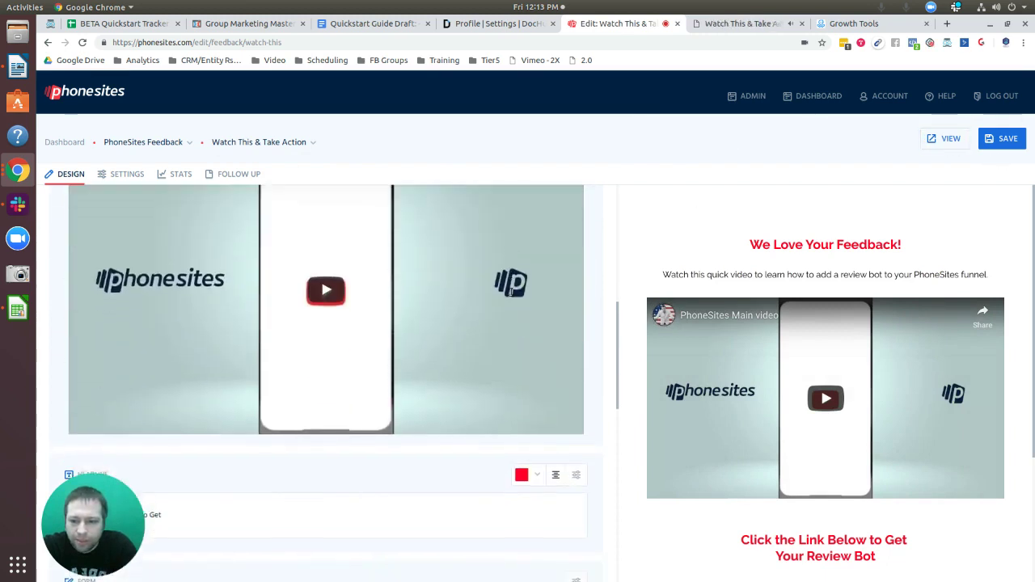